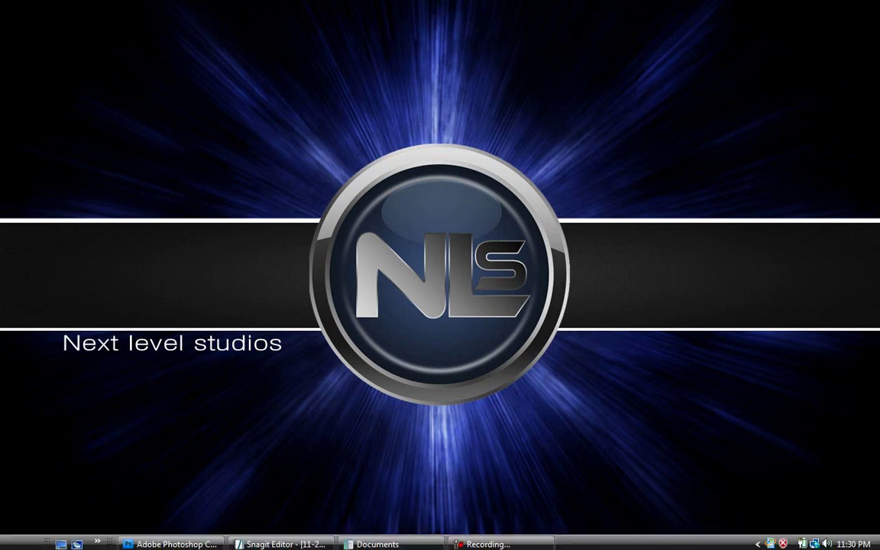
- Switch to Photoshop and create a 1280 × 800 pixel RGB document at 72 pixels/inch with transparent background contents
click(174, 540)
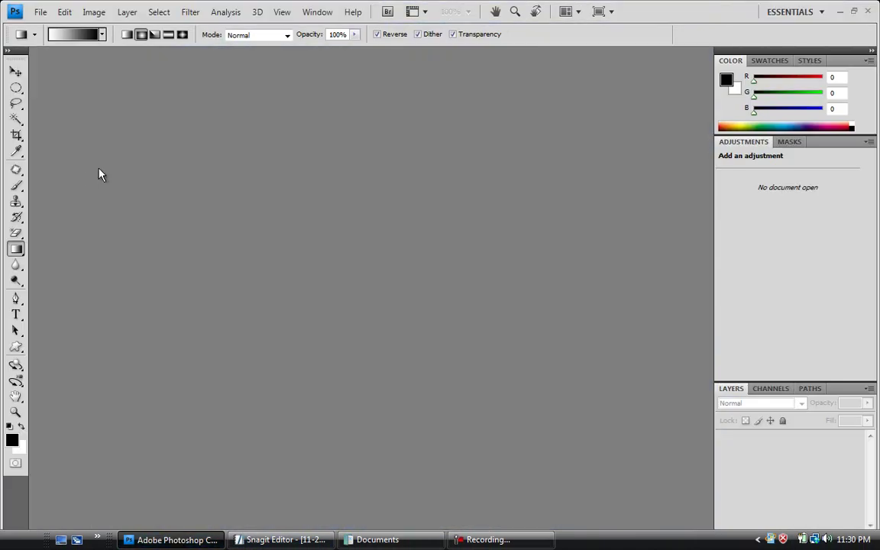
click(40, 11)
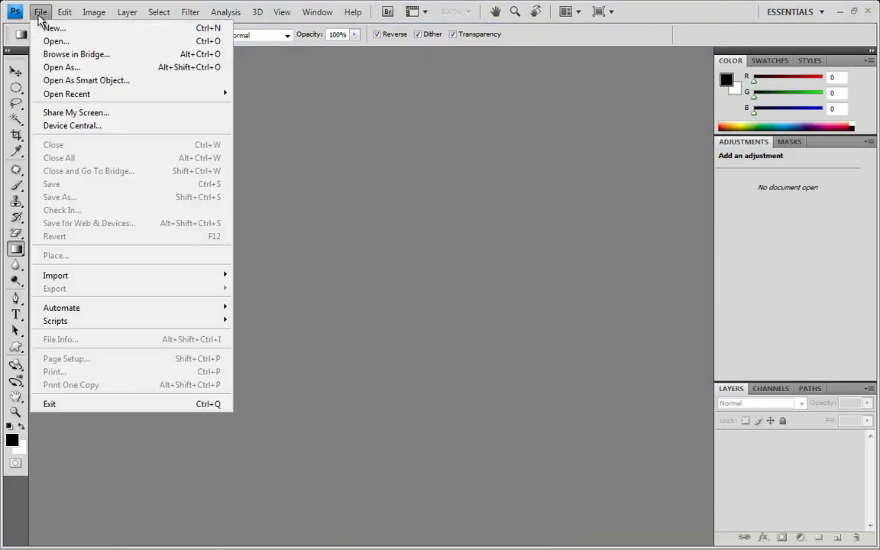
click(43, 26)
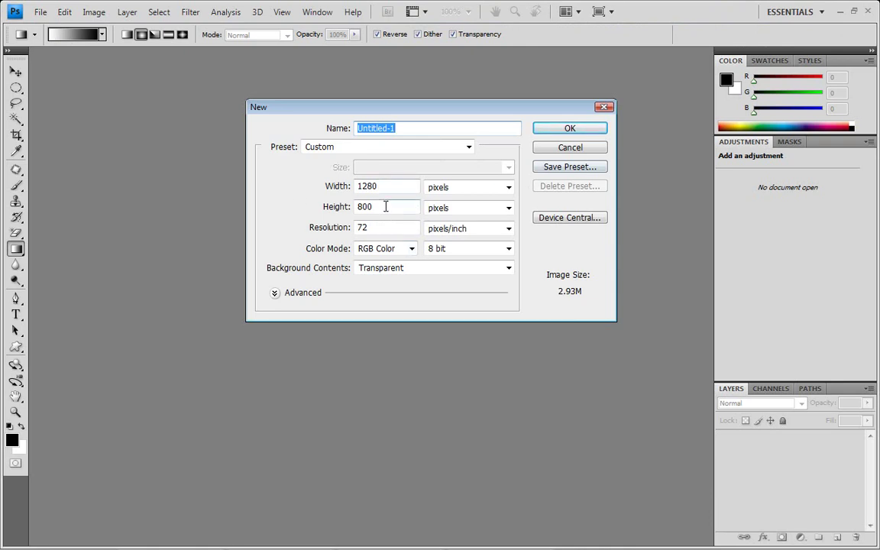
click(393, 228)
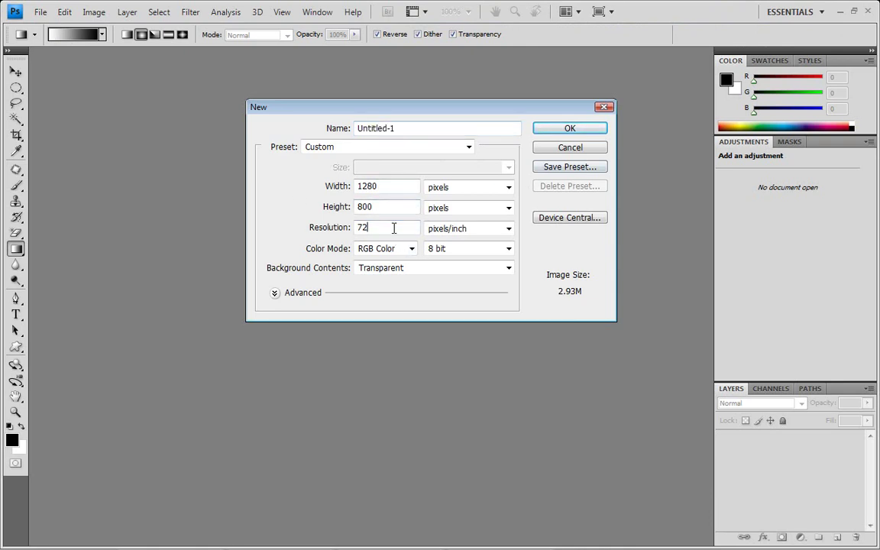
click(382, 269)
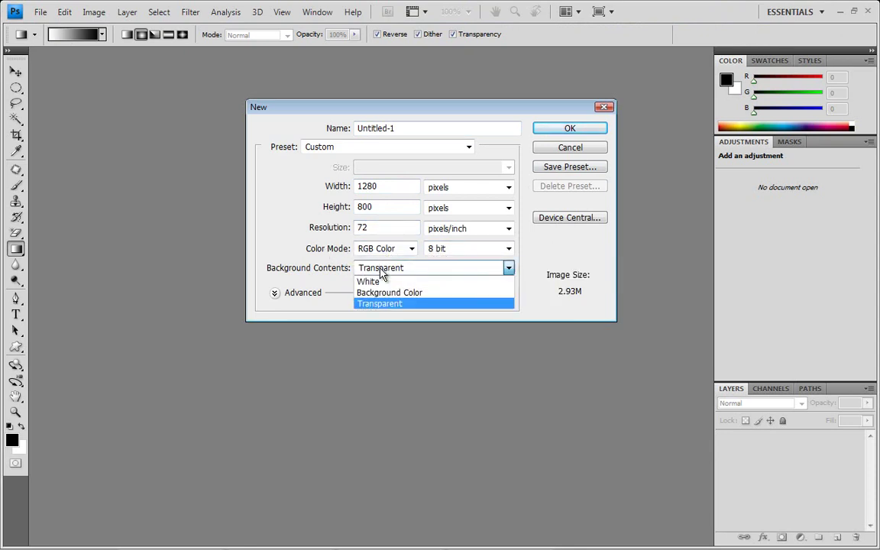
click(385, 304)
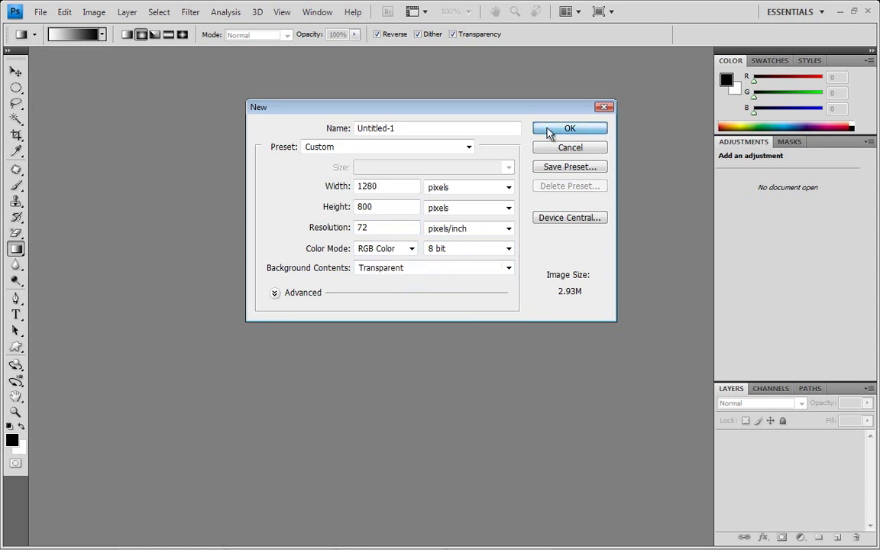
click(548, 132)
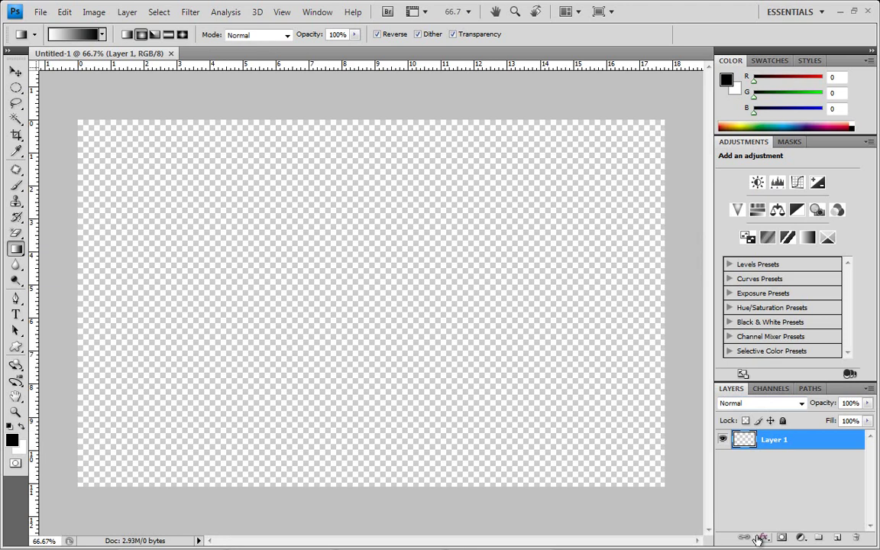
- Add a new layer above Layer 1 and fill it with black using the Paint Bucket tool
click(838, 536)
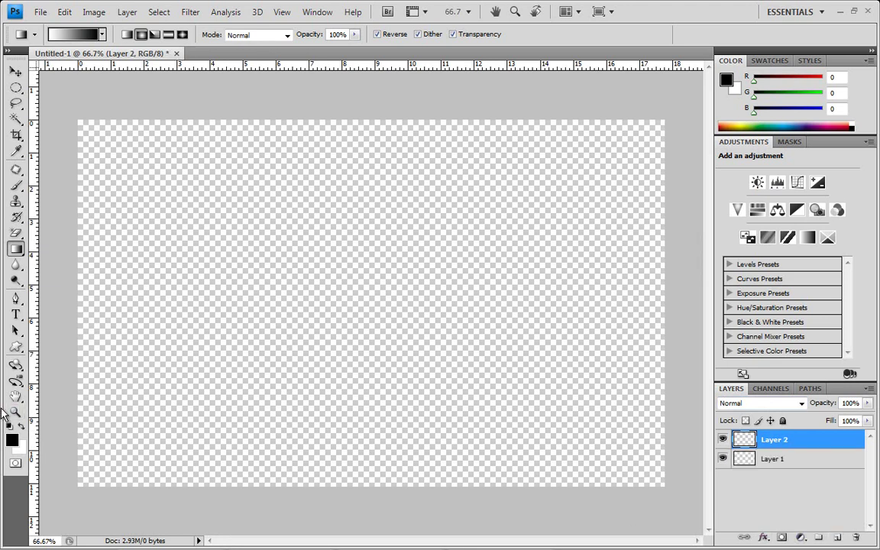
right_click(10, 256)
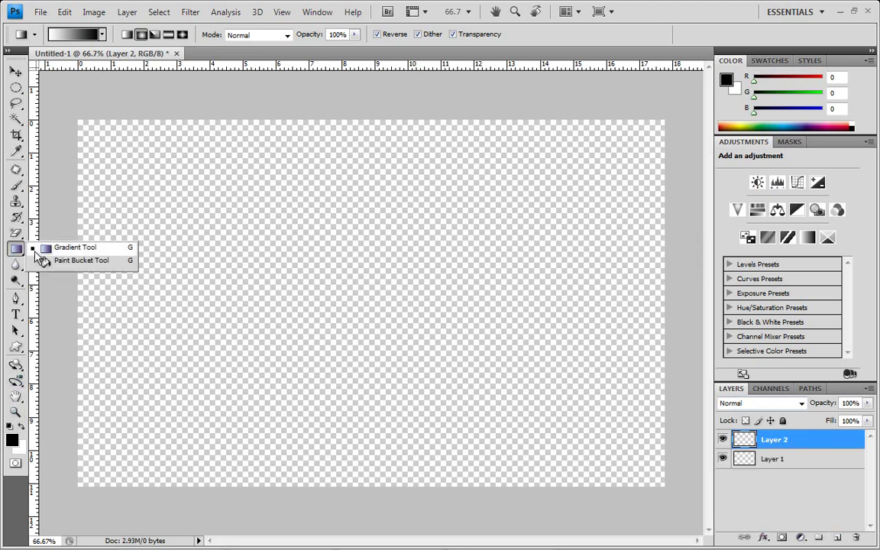
click(47, 262)
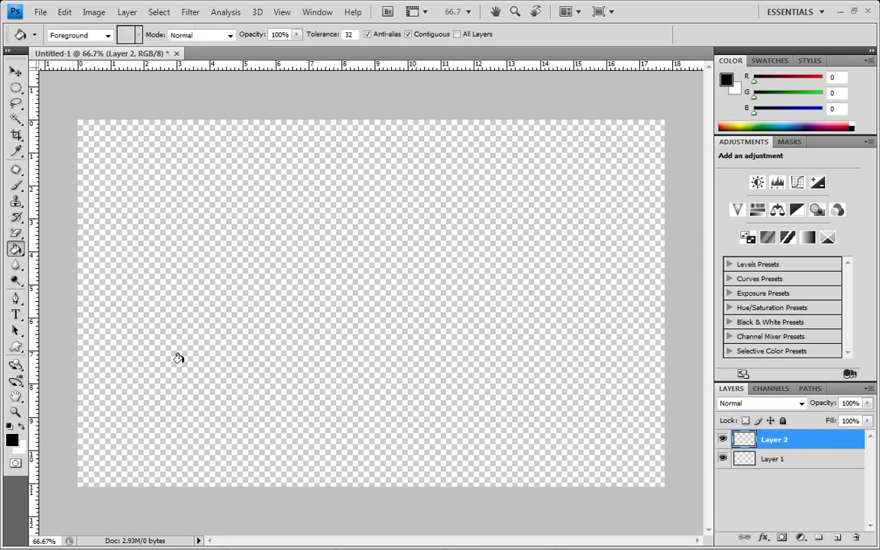
click(11, 439)
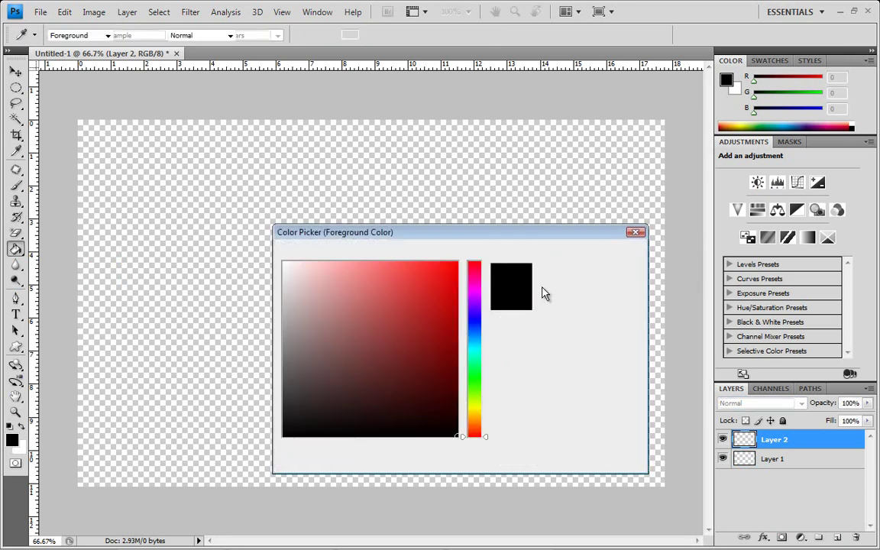
click(590, 254)
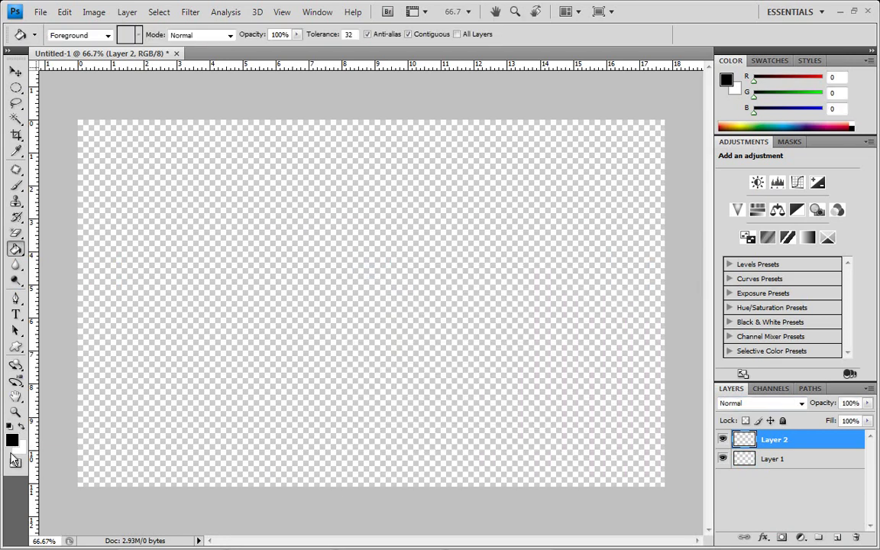
click(257, 290)
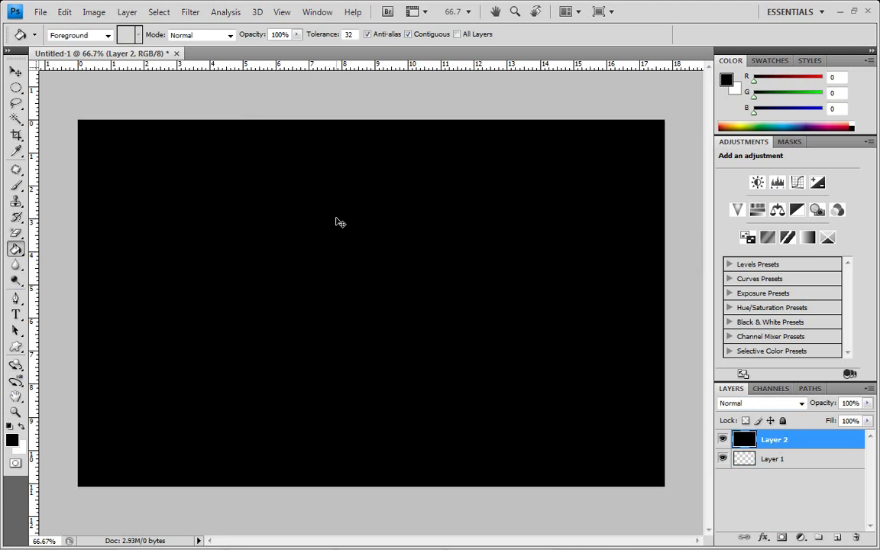
- Place a vertical and a horizontal guide through the canvas centre using the black layer's transform box, and delete that layer
key(ctrl+t)
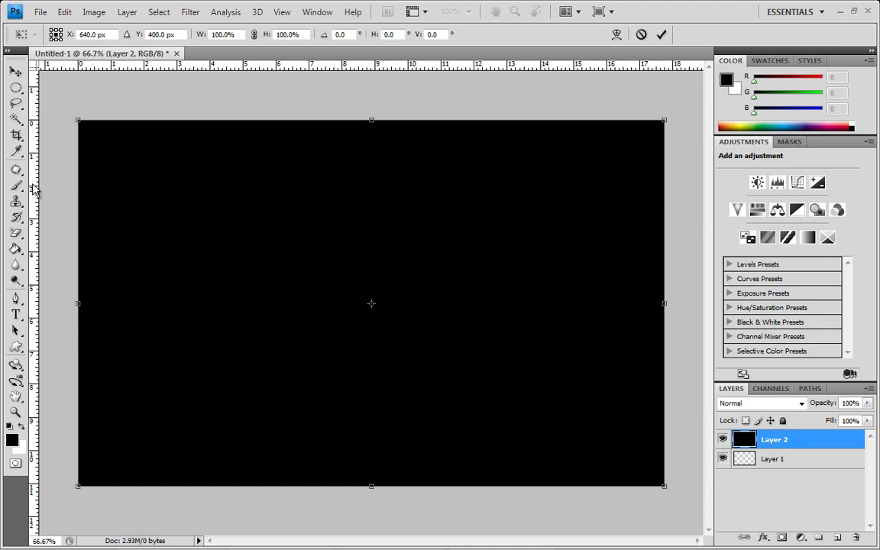
drag(33, 169, 377, 330)
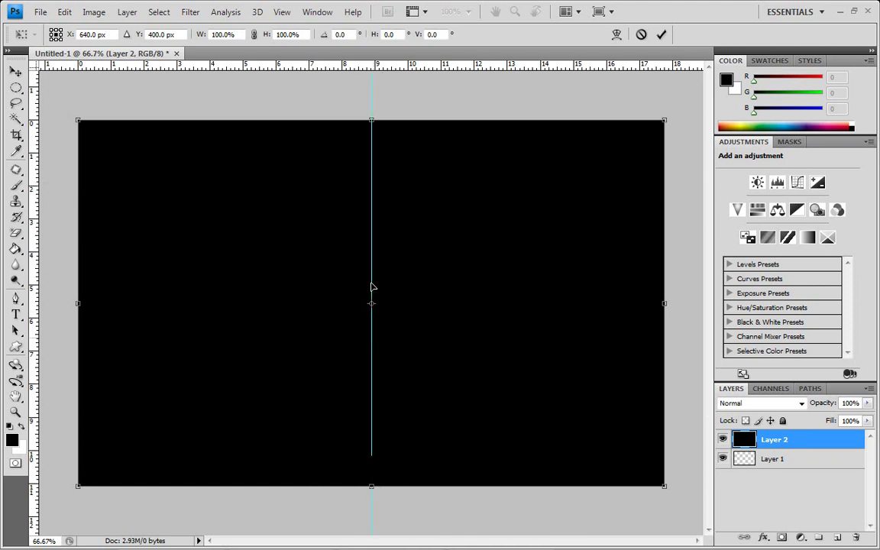
drag(387, 66, 399, 303)
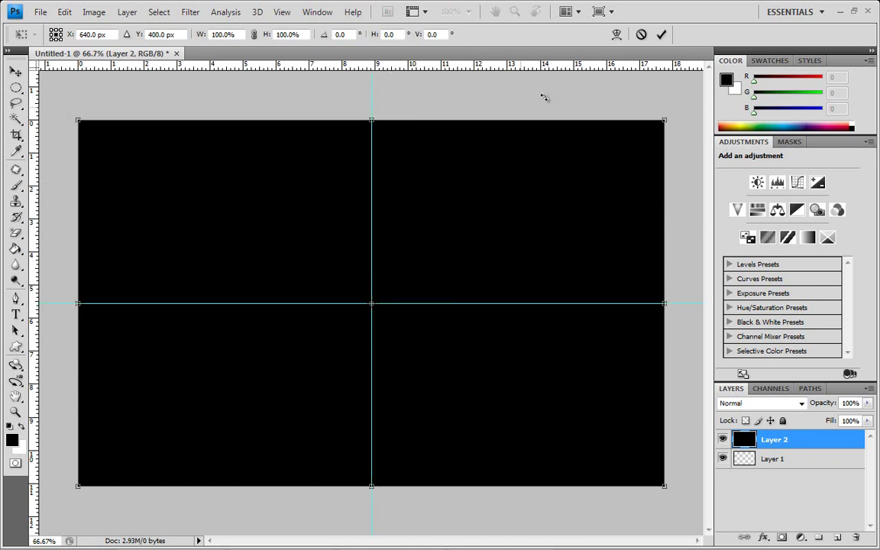
key(Return)
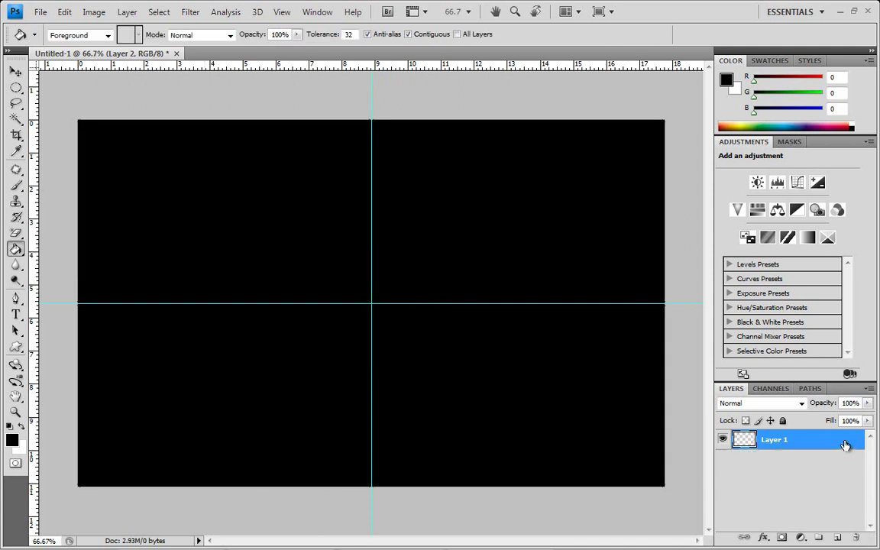
key(Delete)
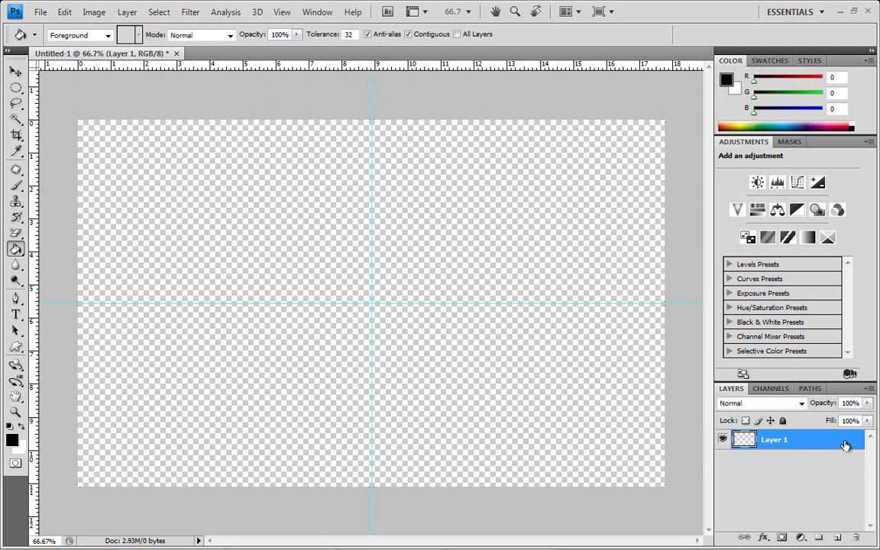
- Draw a reversed radial Foreground to Background gradient on Layer 1 from the guides' intersection to the canvas's left edge
click(17, 252)
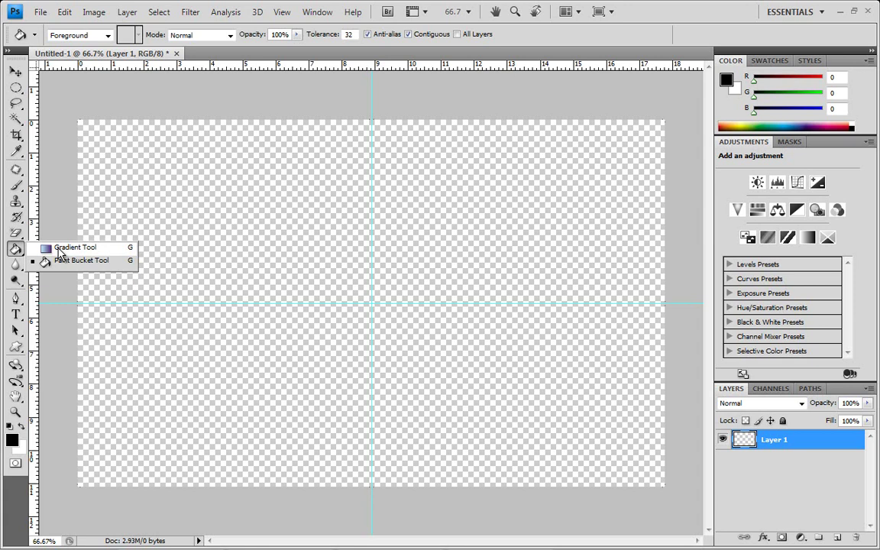
click(58, 249)
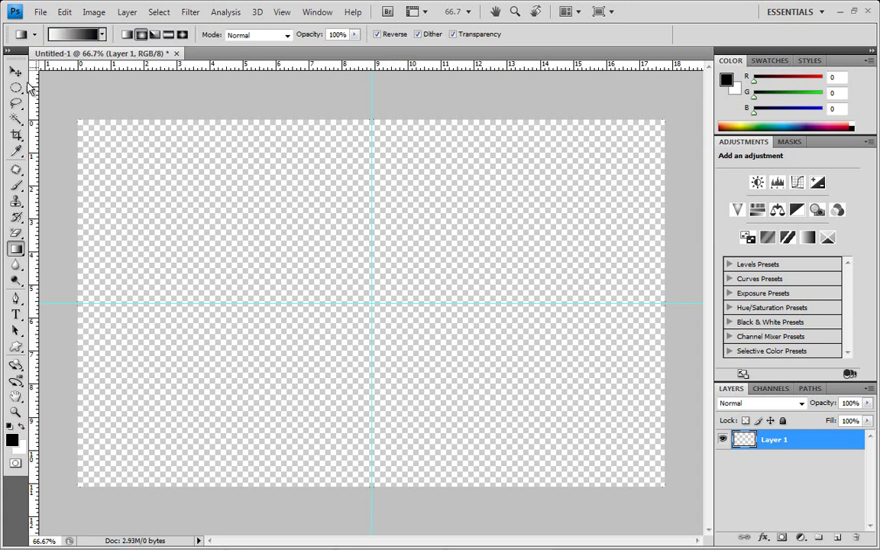
click(61, 34)
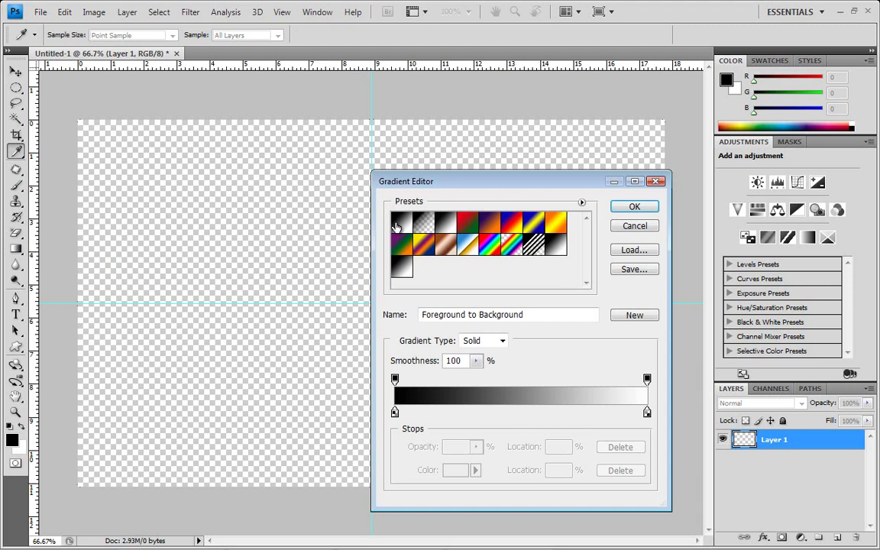
click(632, 206)
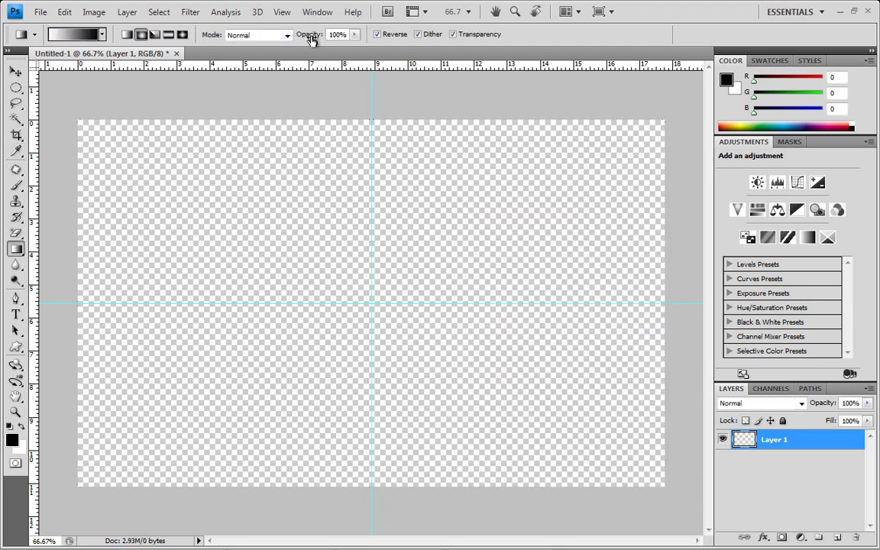
click(377, 34)
click(378, 35)
drag(339, 311, 95, 388)
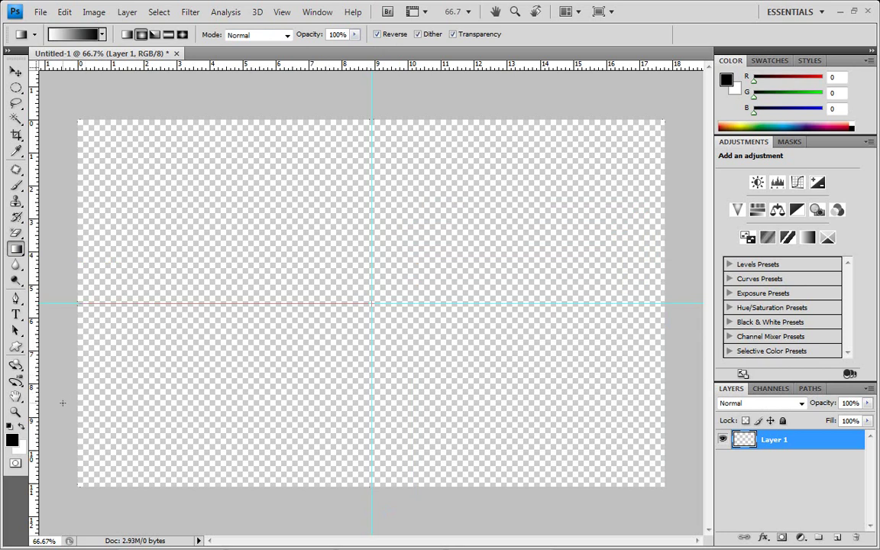
drag(63, 402, 58, 365)
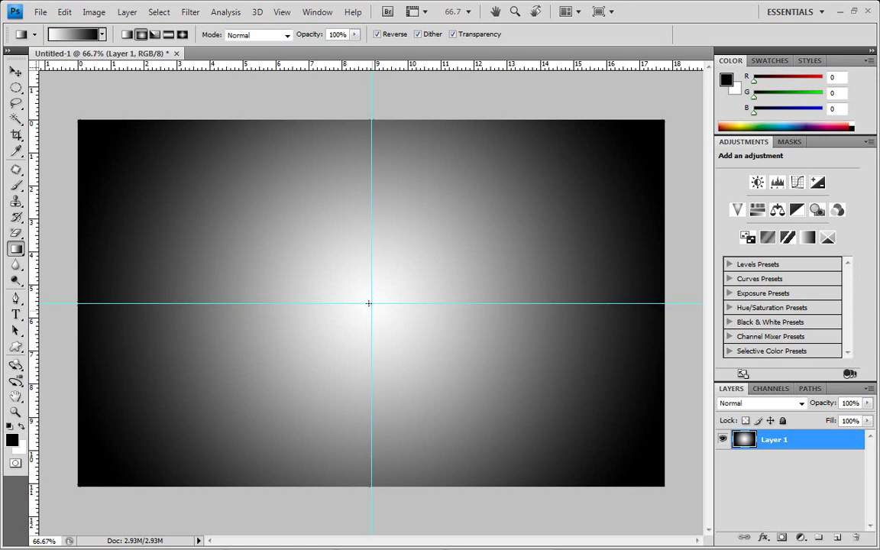
- Apply the Plastic Wrap filter to the gradient with Highlight Strength 19, Detail 5 and Smoothness 3
click(190, 12)
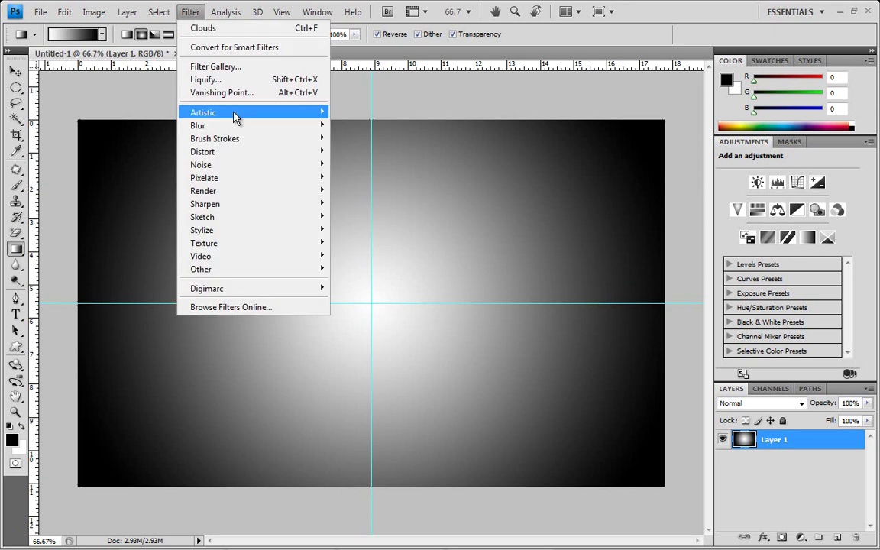
click(238, 67)
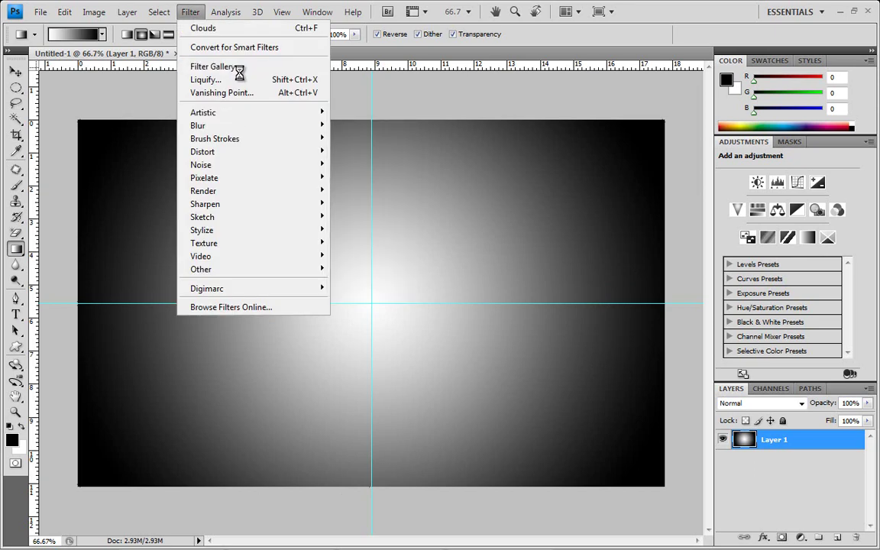
click(534, 35)
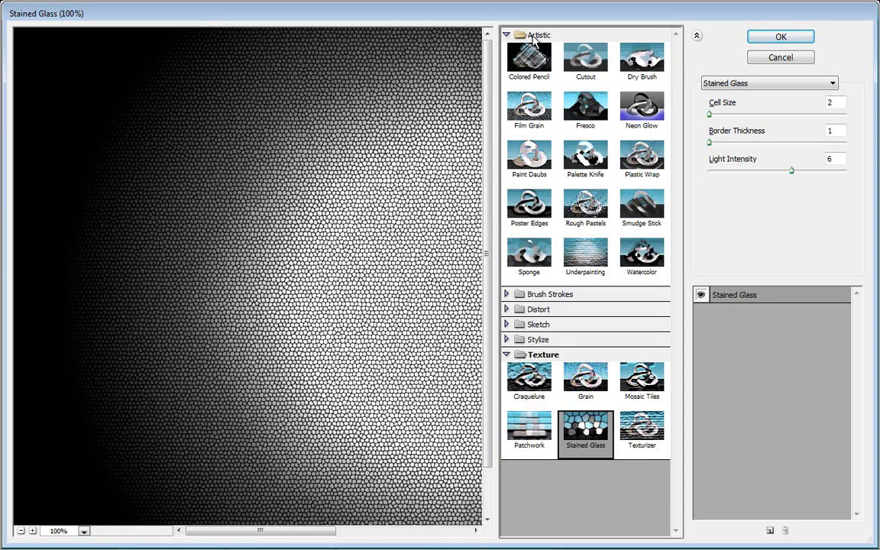
click(645, 160)
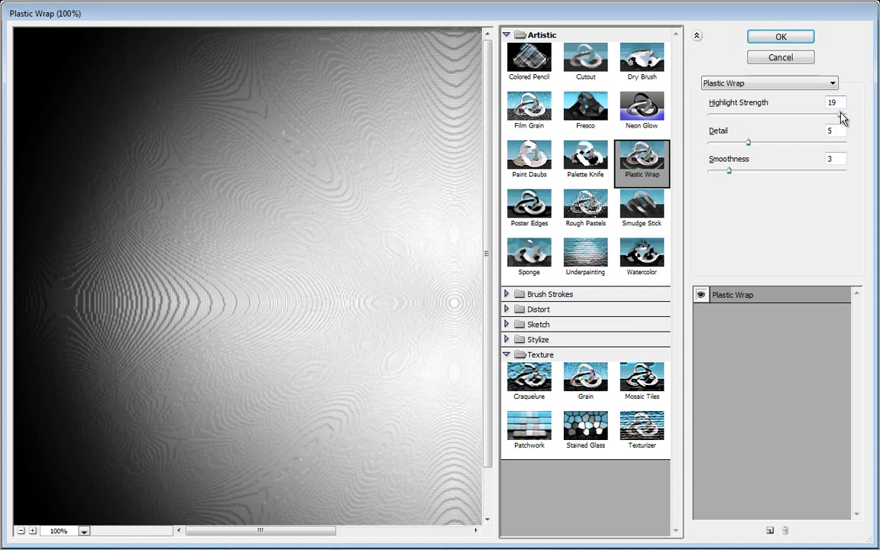
click(837, 158)
click(791, 37)
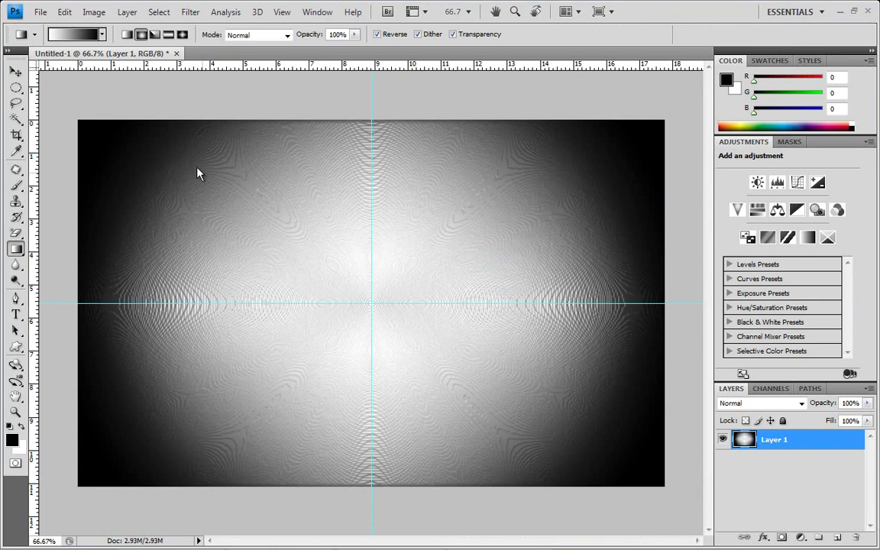
- Apply the Glowing Edges filter to Layer 1 with Edge Width 1, Edge Brightness 20 and Smoothness 4
click(189, 14)
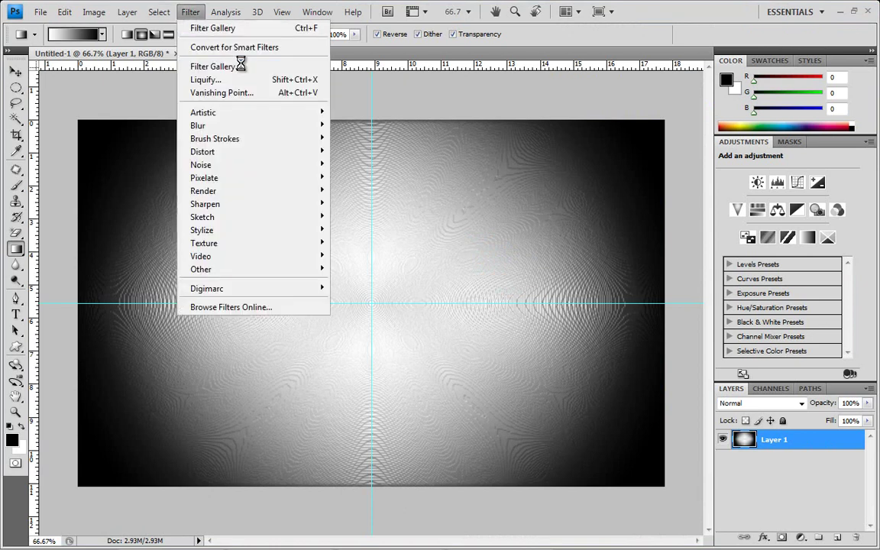
click(241, 68)
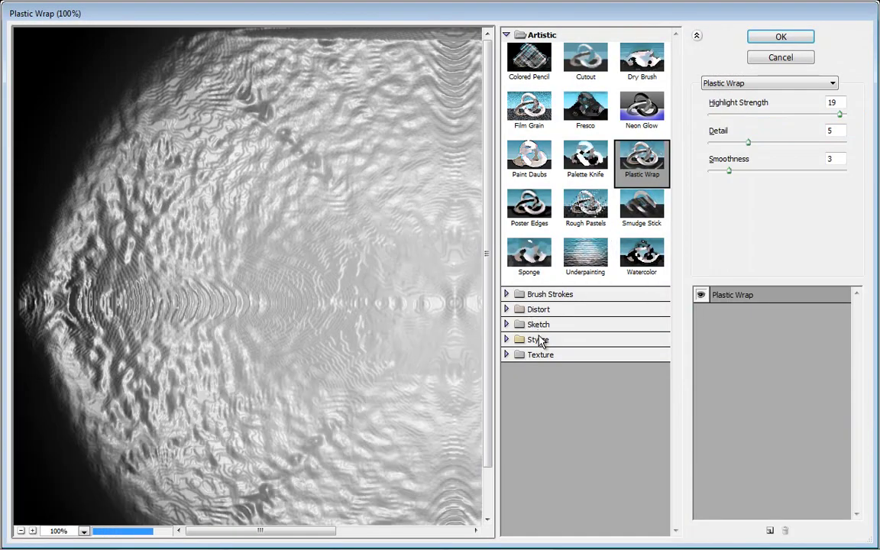
click(540, 340)
click(538, 364)
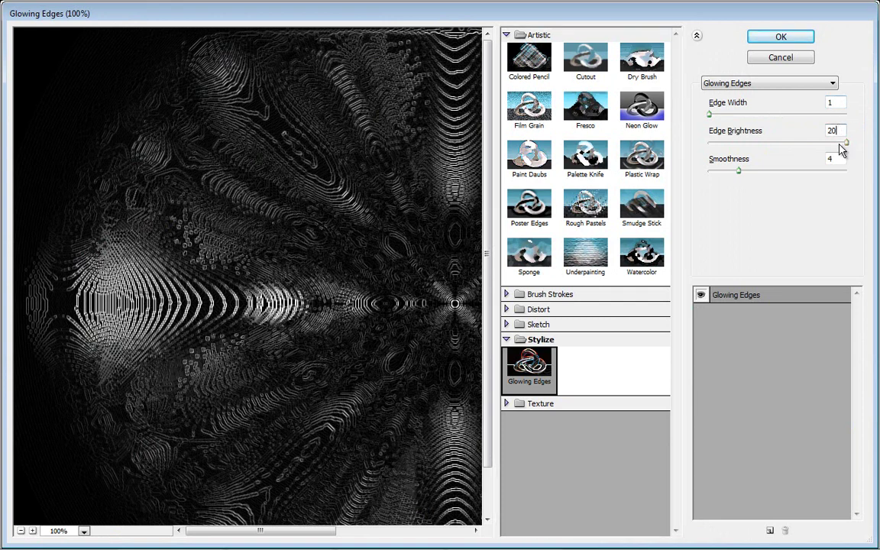
click(782, 39)
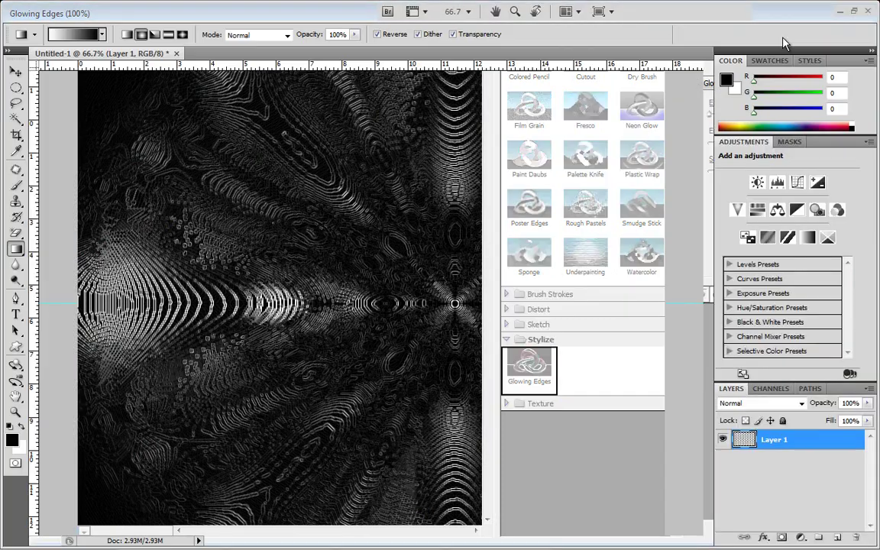
- Apply the Stained Glass filter to Layer 1 with Cell Size 2, Border Thickness 1 and Light Intensity 6
click(190, 11)
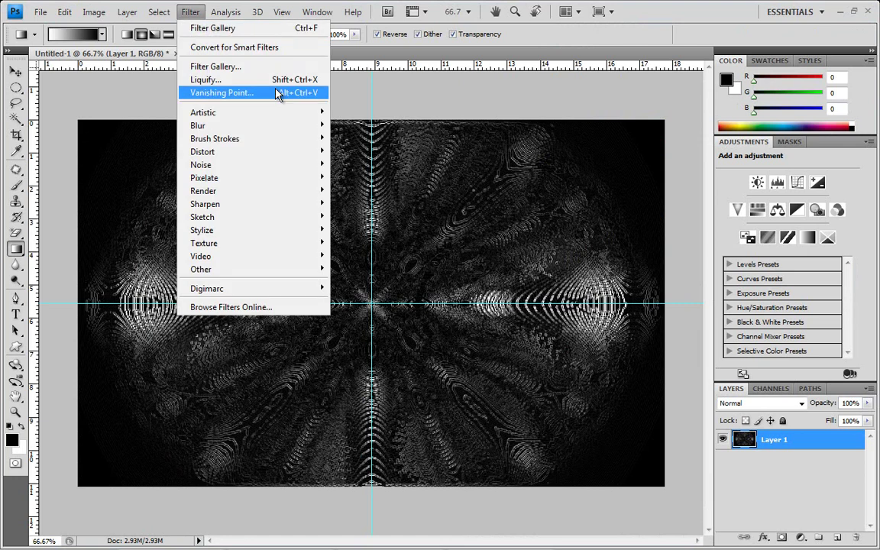
click(265, 75)
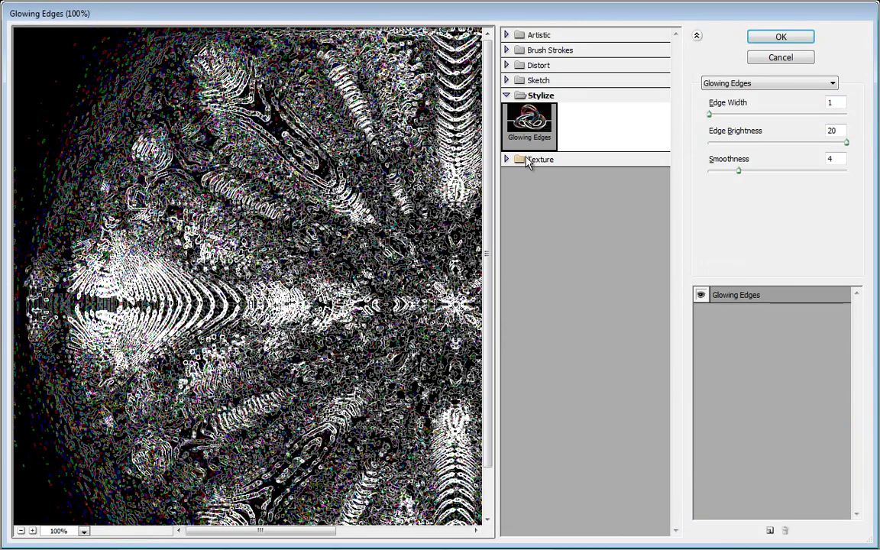
click(527, 160)
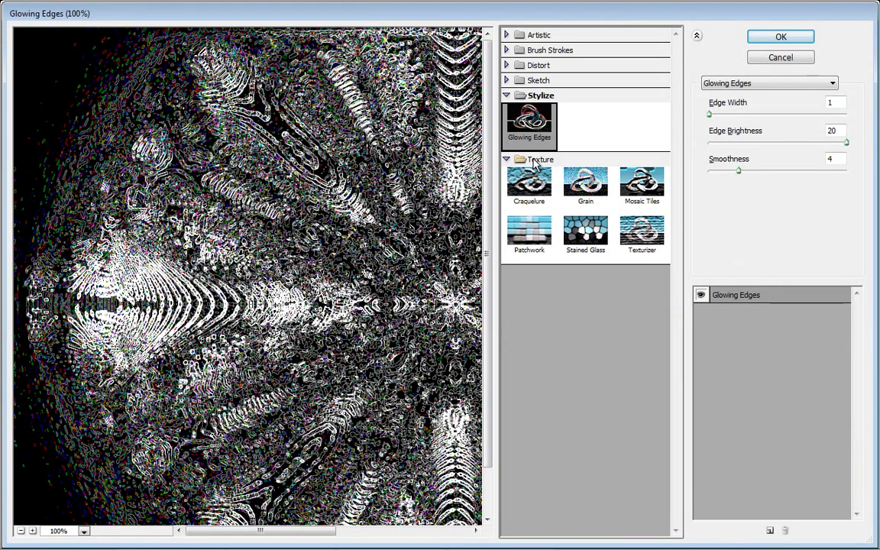
click(584, 237)
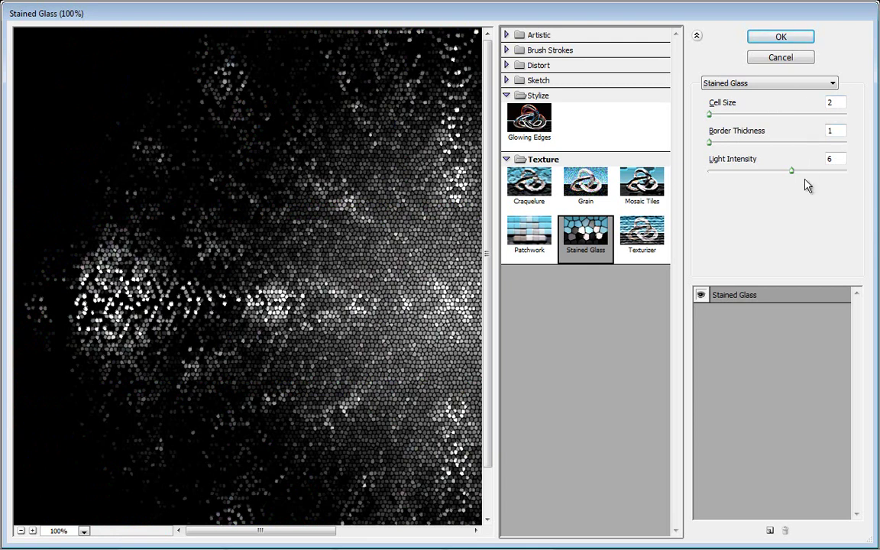
click(755, 35)
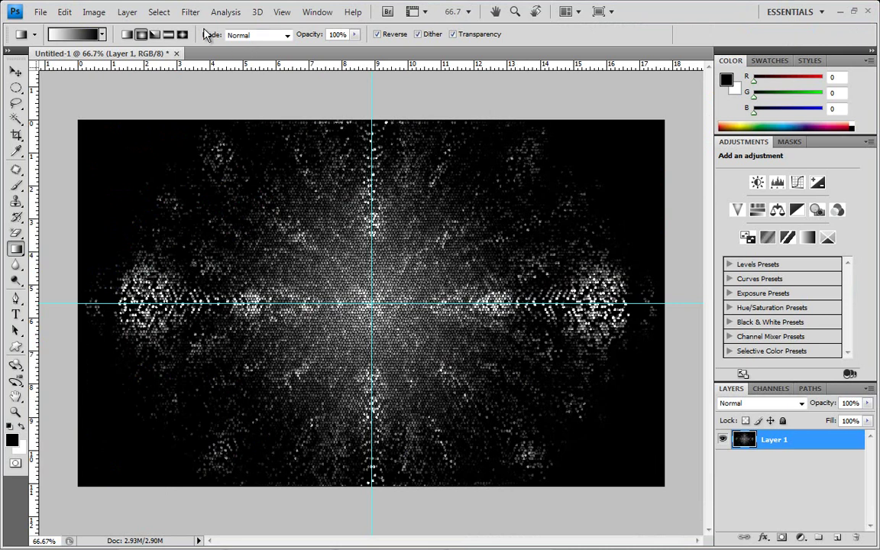
- Apply a Radial Blur to Layer 1 with Amount 60, the Zoom method and Best quality
click(192, 12)
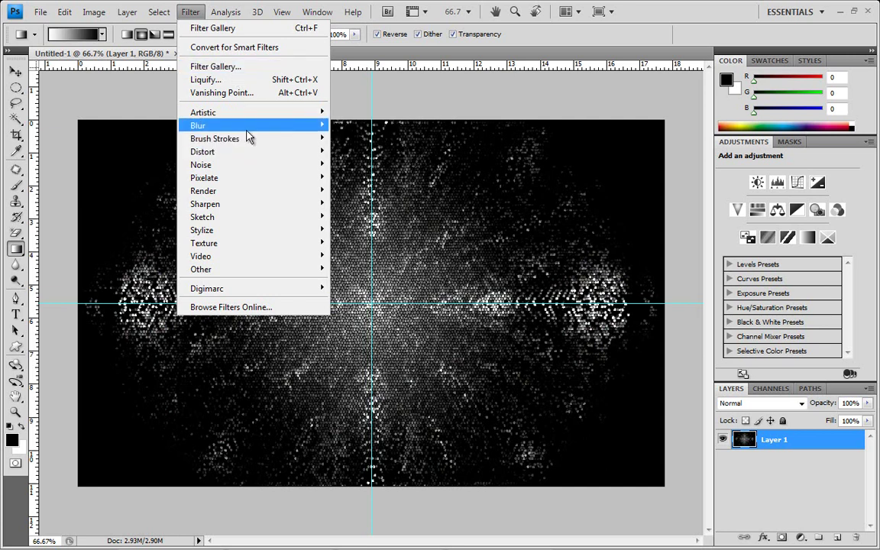
mouse_move(229, 125)
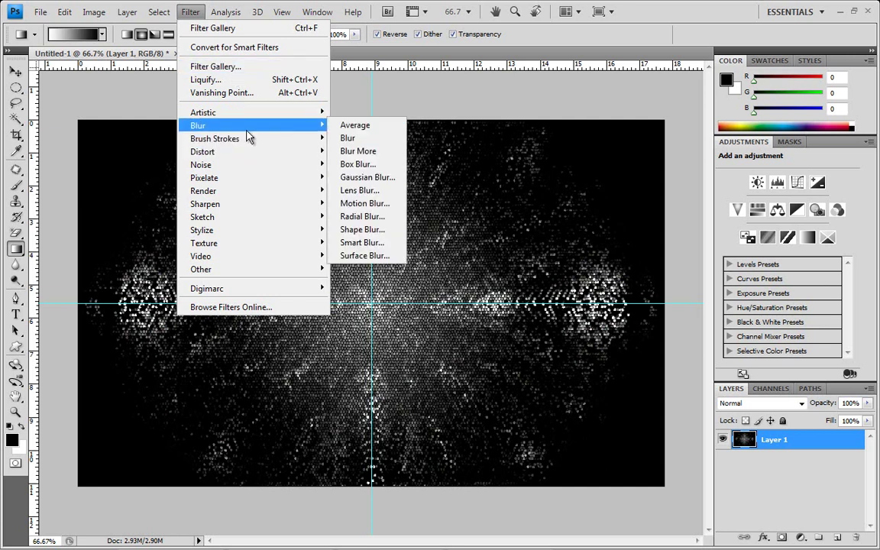
click(352, 219)
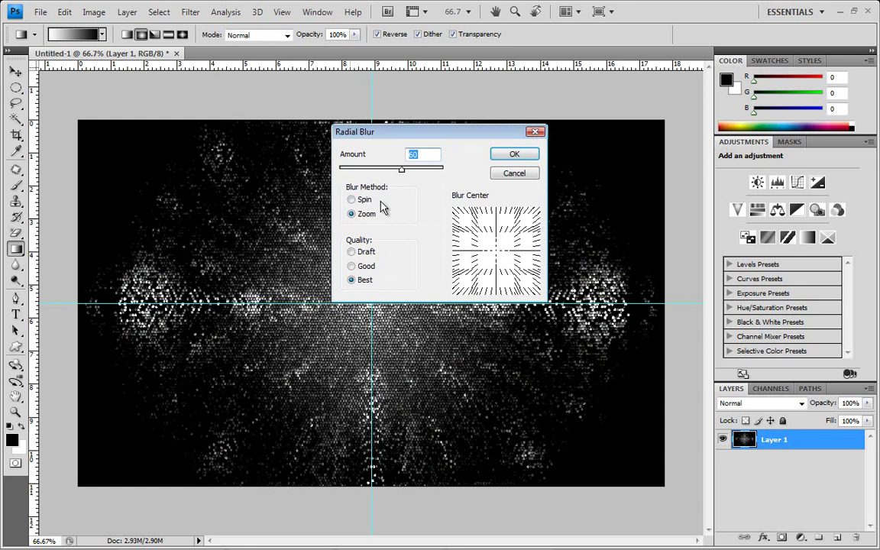
click(352, 215)
click(351, 199)
click(353, 216)
click(534, 153)
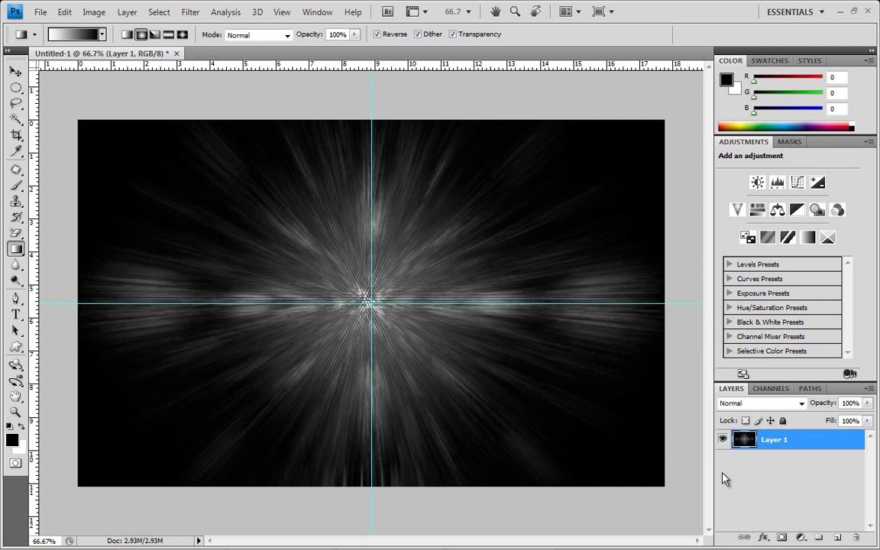
- Tint Layer 1's midtones blue with Color Balance, setting the Yellow–Blue level to +69
click(90, 12)
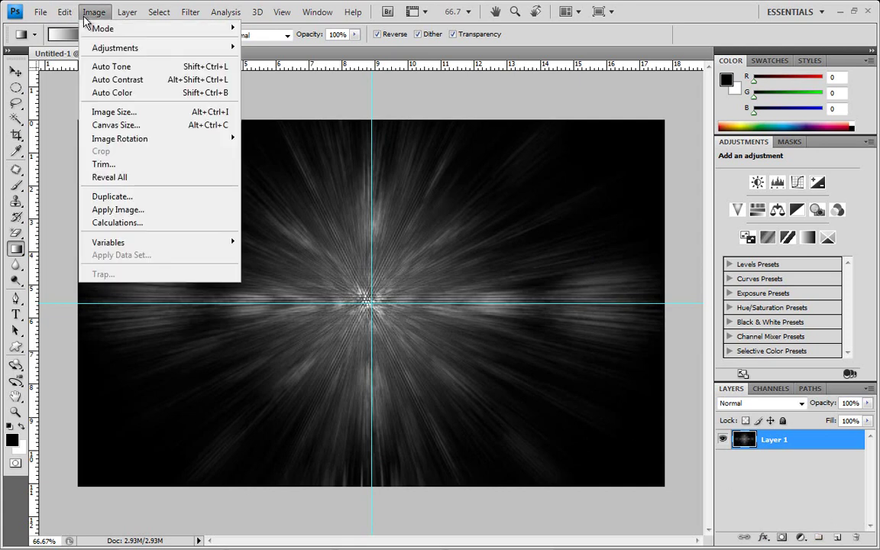
mouse_move(115, 47)
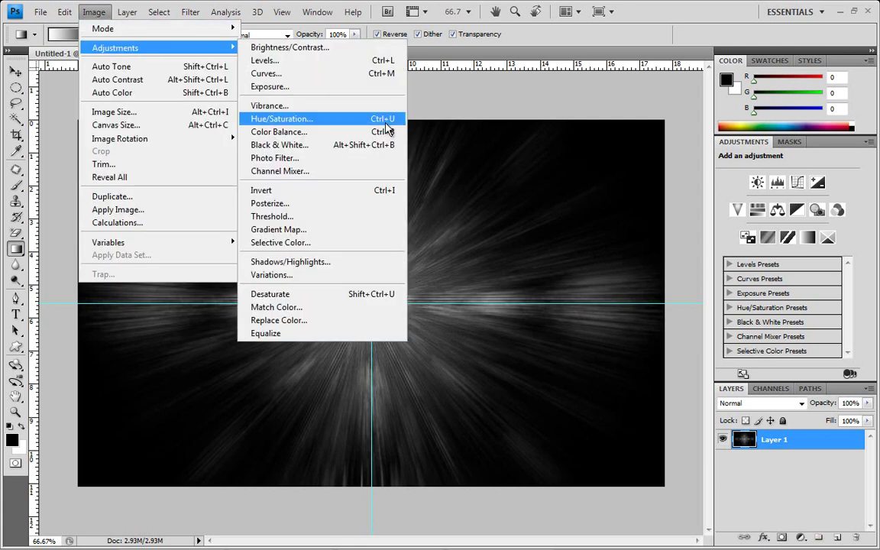
click(356, 133)
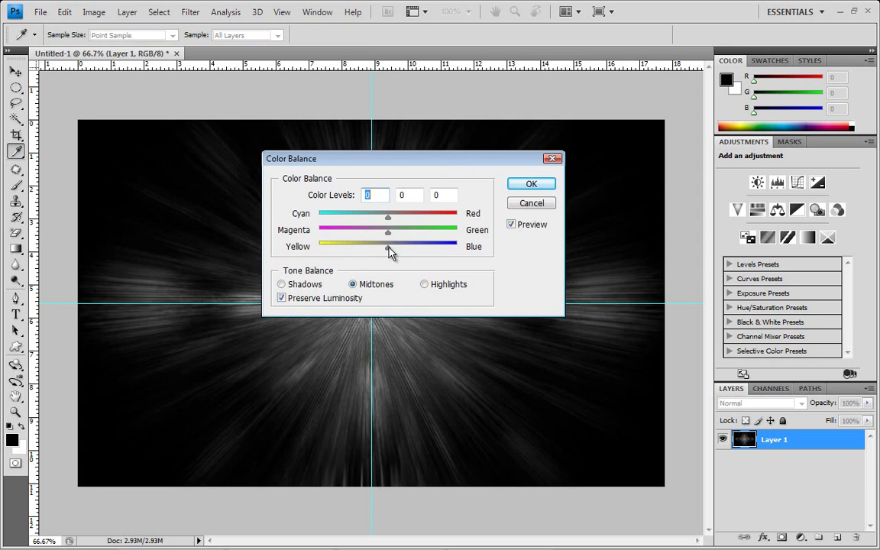
drag(389, 252, 435, 258)
drag(435, 257, 438, 256)
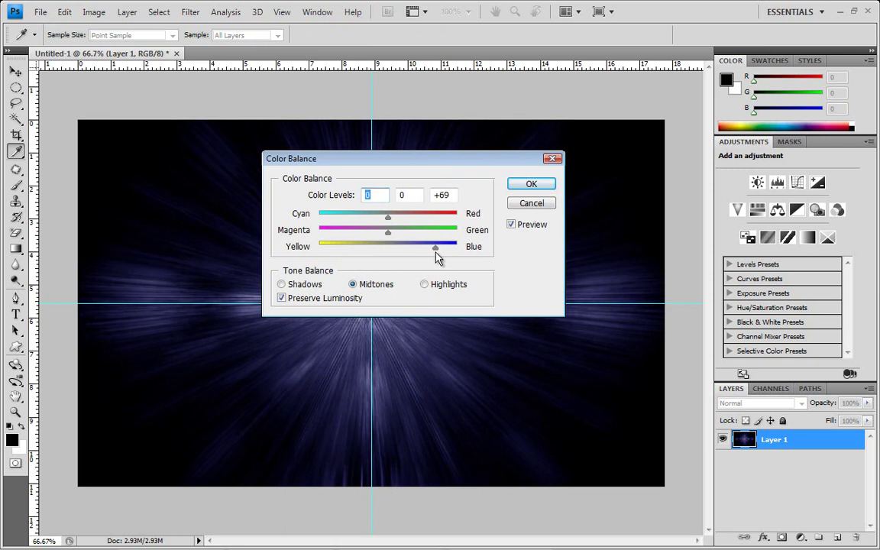
click(520, 190)
key(g)
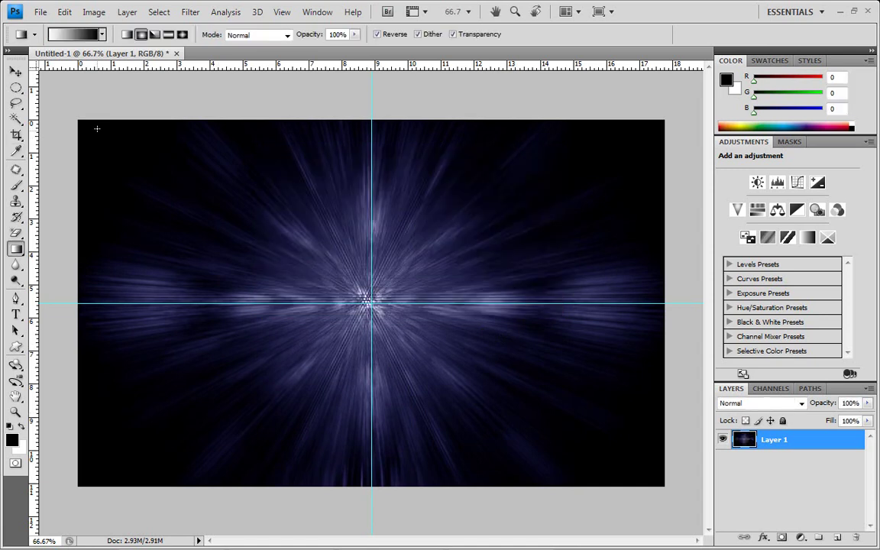
- Adjust Layer 1's highlights with Color Balance, setting Cyan–Red to -33 and Yellow–Blue to +66
click(99, 16)
mouse_move(145, 48)
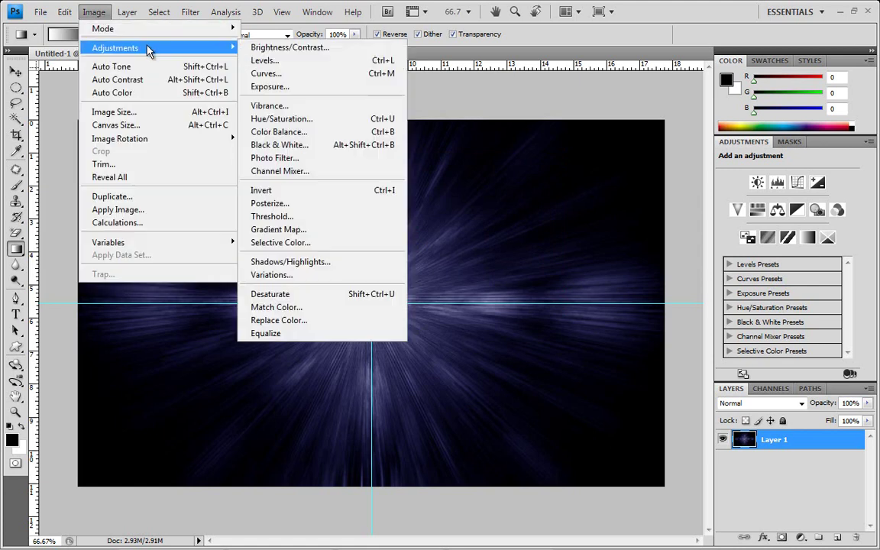
click(349, 133)
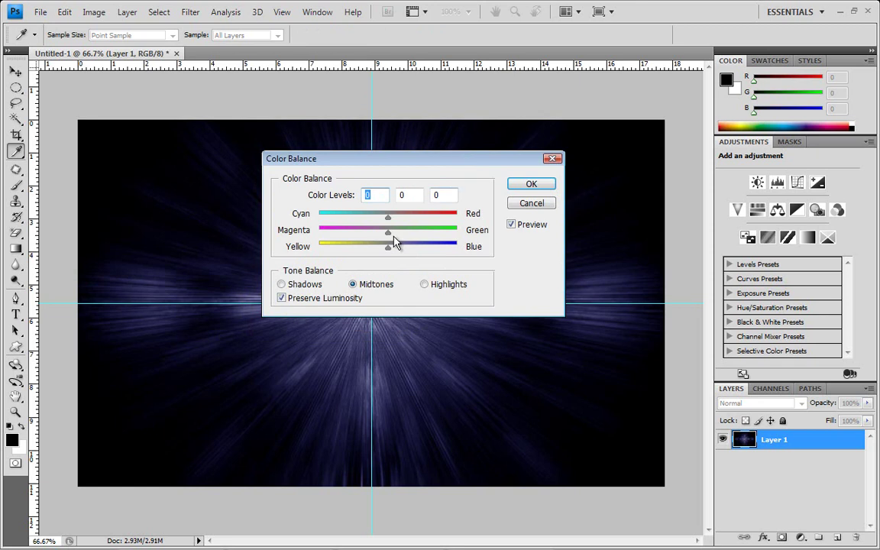
click(424, 284)
drag(389, 249, 434, 257)
drag(370, 223, 366, 225)
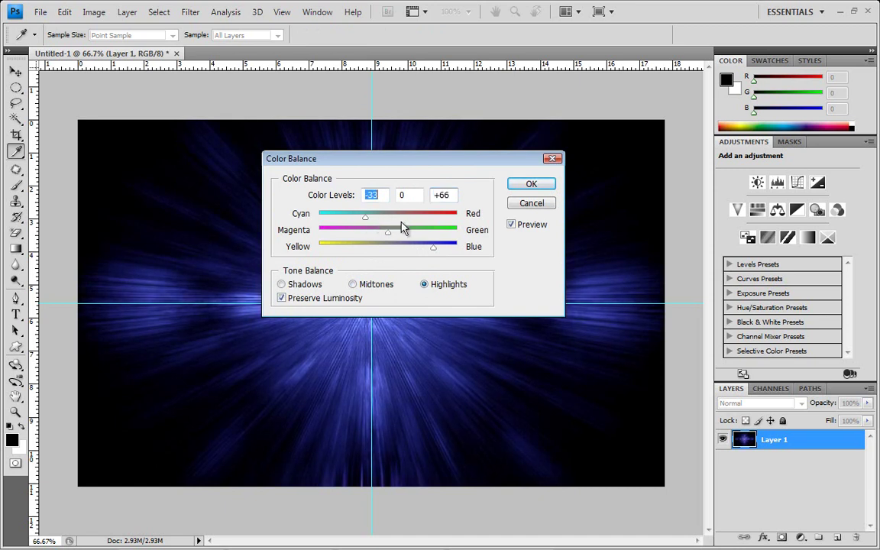
click(533, 185)
key(g)
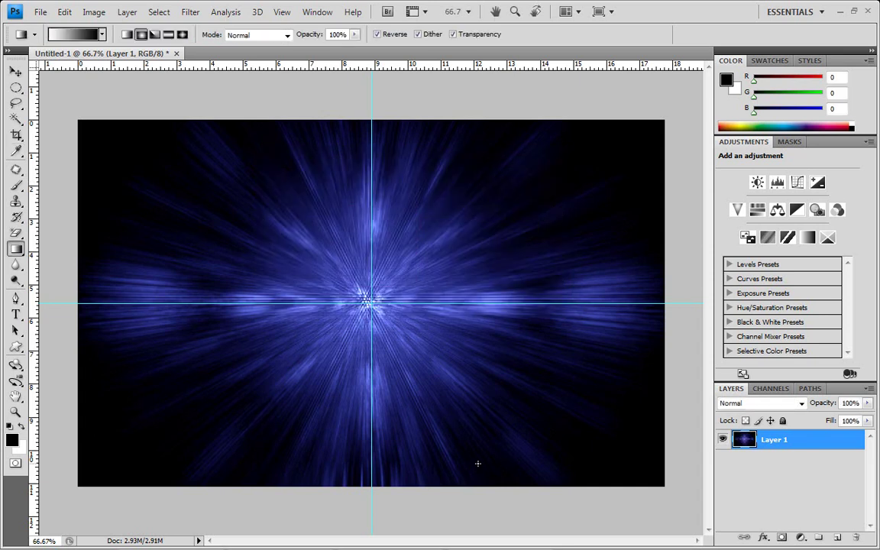
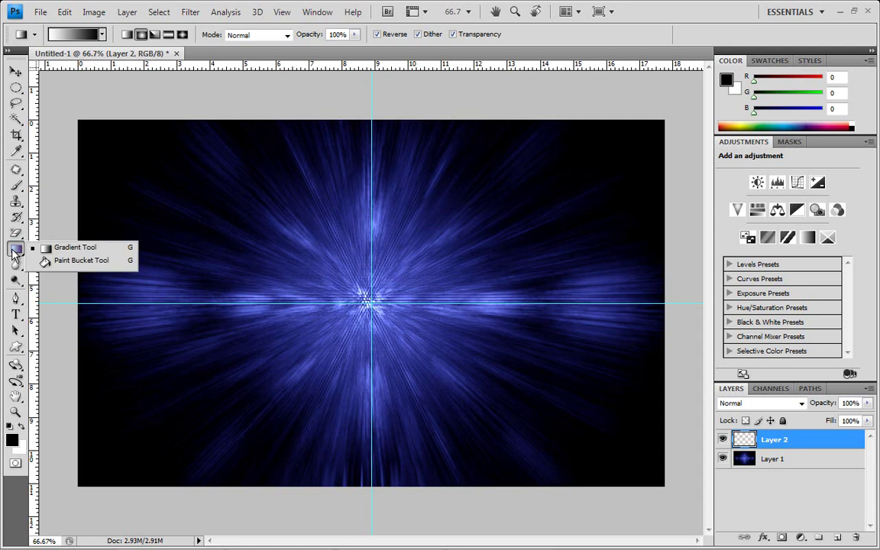
- Edit the gradient so it runs from dark grey at the first stop to black (000000) at the last stop
click(85, 34)
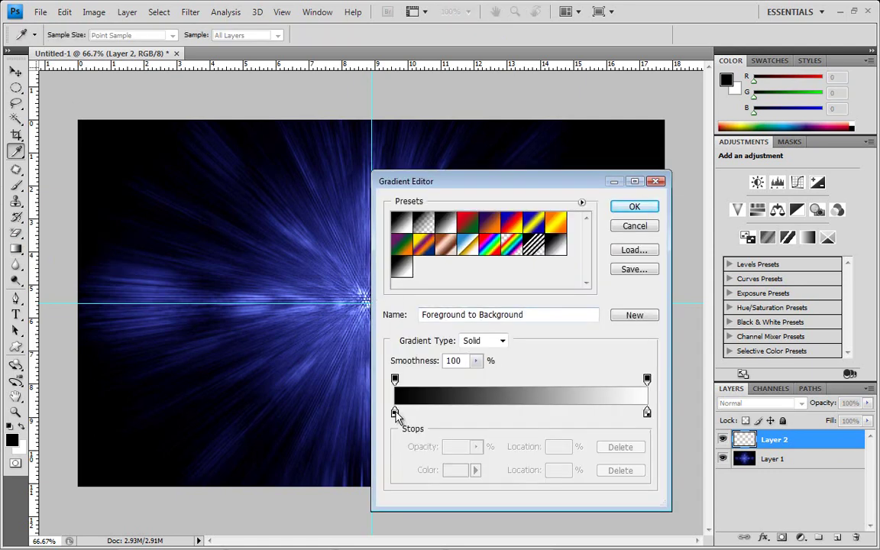
double_click(394, 412)
mouse_move(363, 330)
mouse_down()
mouse_move(350, 362)
mouse_move(289, 402)
mouse_move(280, 390)
mouse_up()
click(599, 253)
click(648, 413)
text(000000)
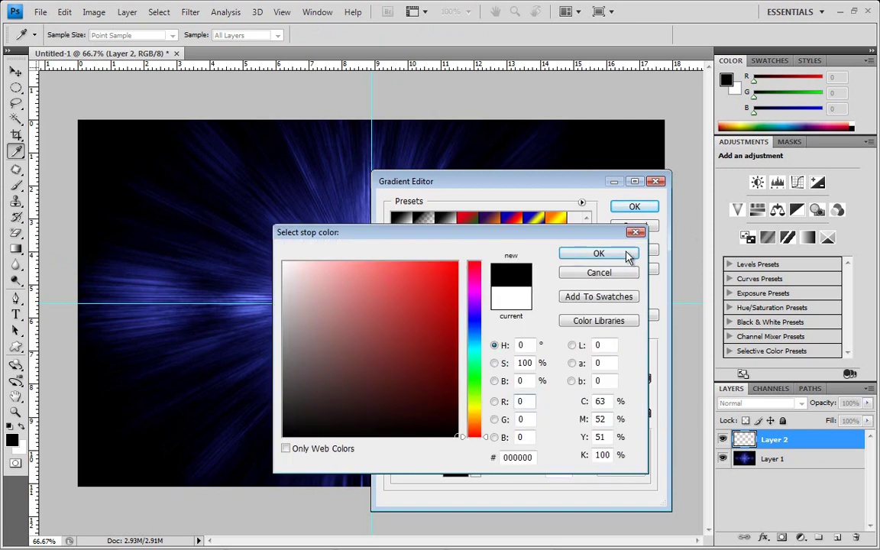
click(598, 253)
click(633, 206)
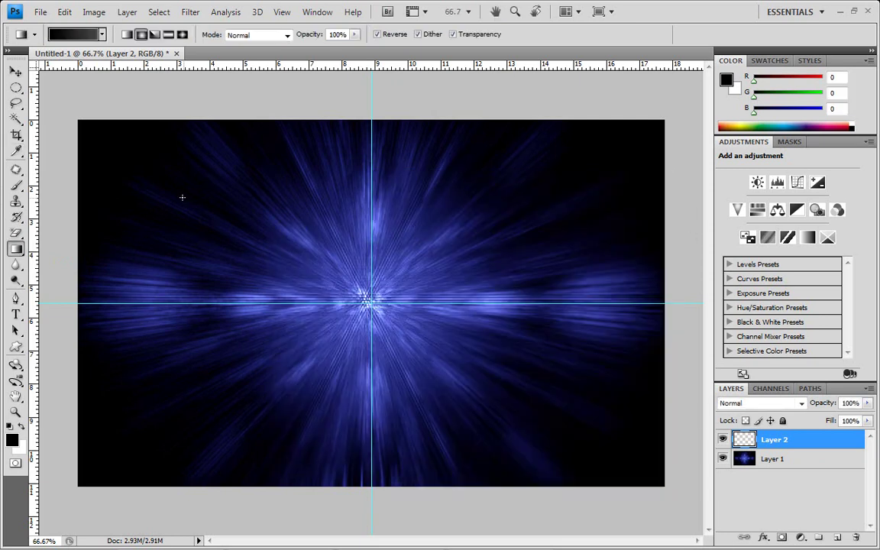
- Turn off Reverse and draw the radial gradient on Layer 2 from the guides' intersection to just past the canvas's left edge
click(377, 35)
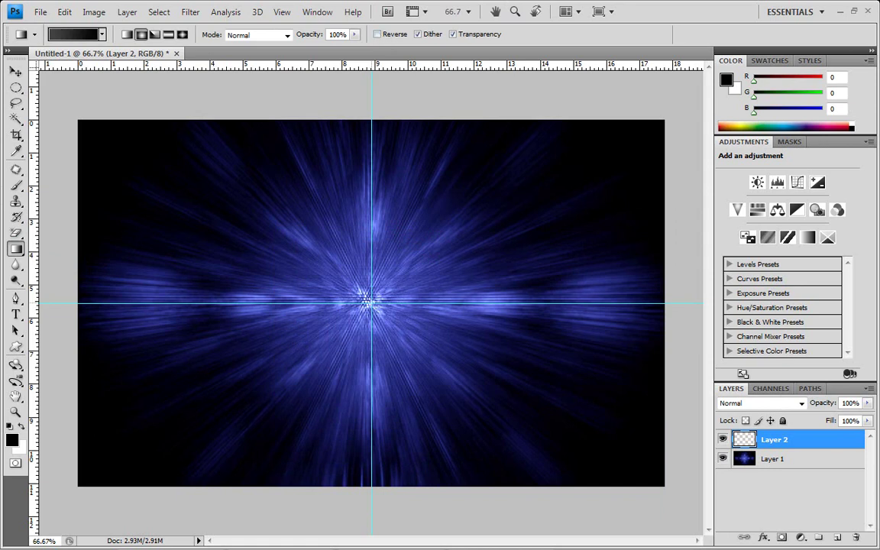
drag(365, 304, 149, 296)
drag(67, 303, 67, 300)
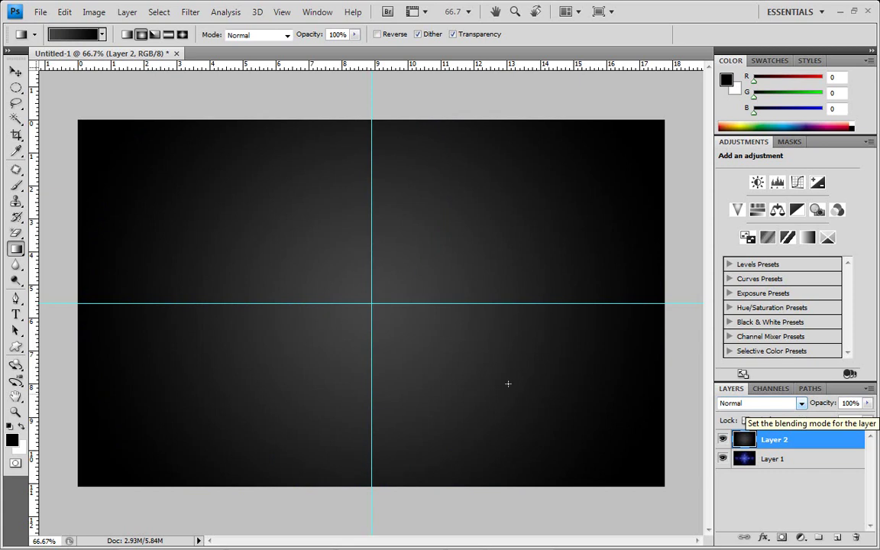
click(800, 404)
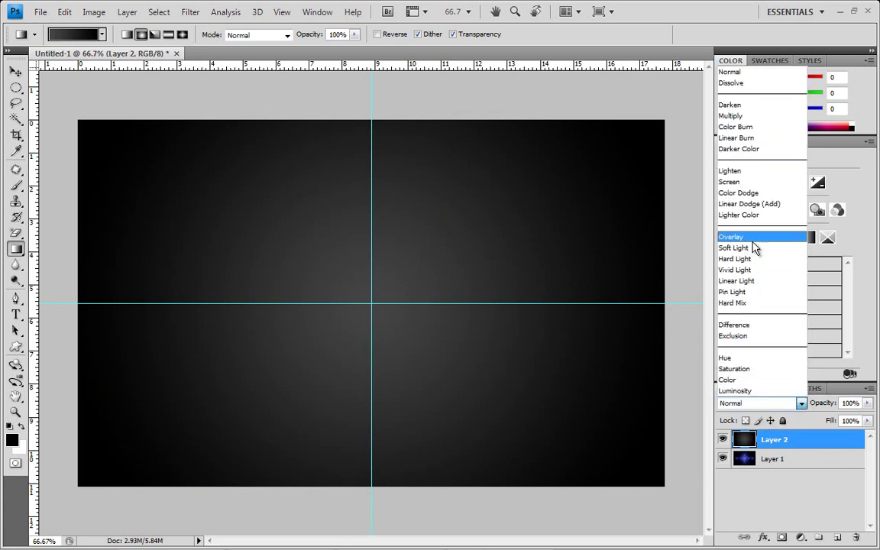
click(797, 403)
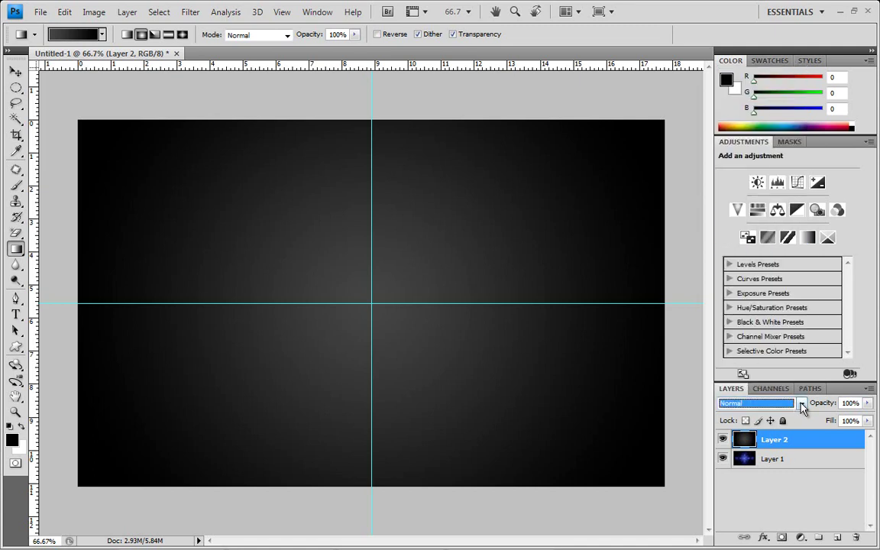
- Render Clouds on Layer 2 and set the layer's blending mode to Overlay
click(191, 12)
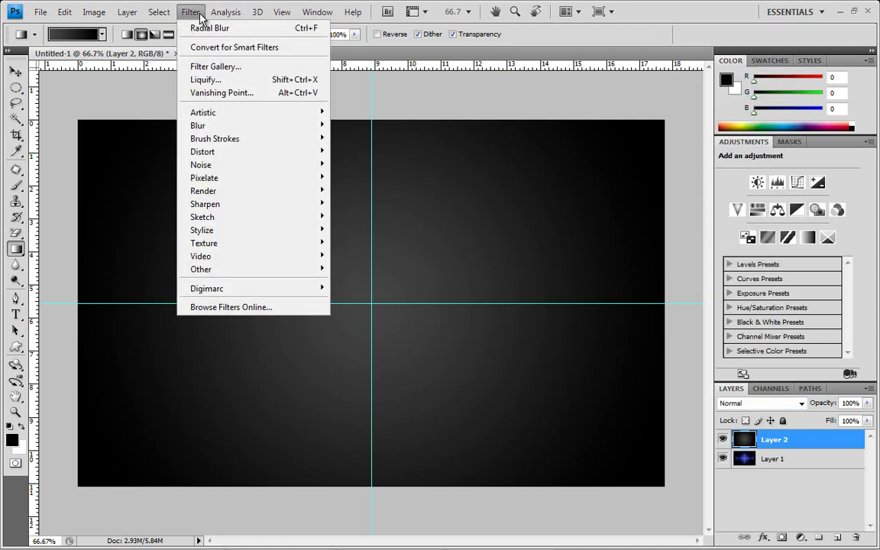
mouse_move(237, 193)
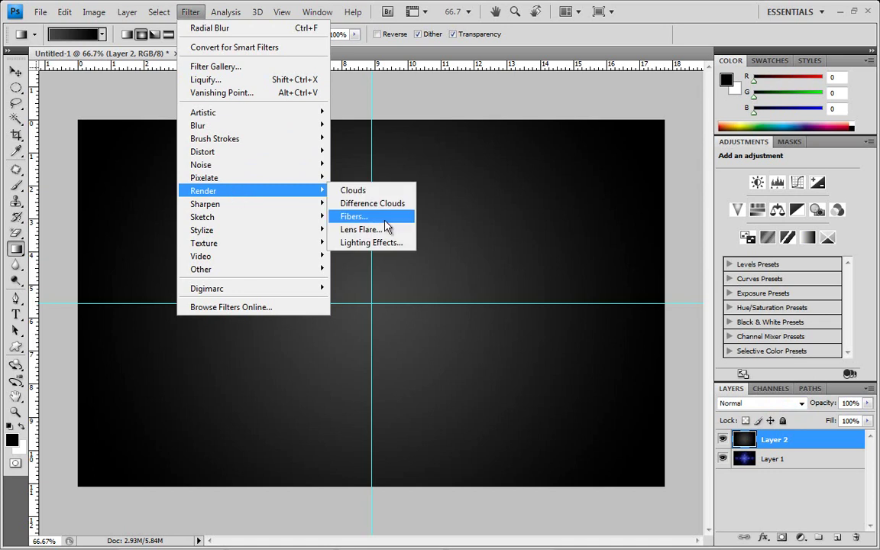
click(396, 191)
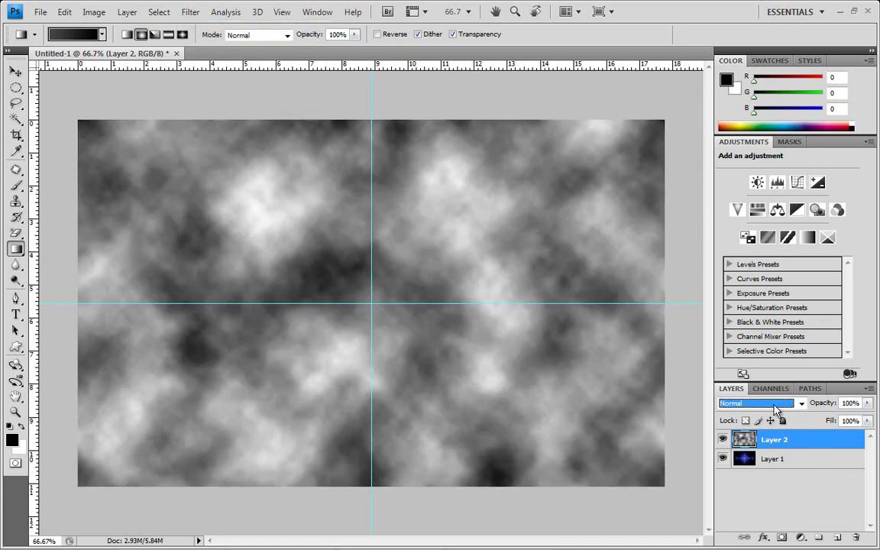
click(800, 403)
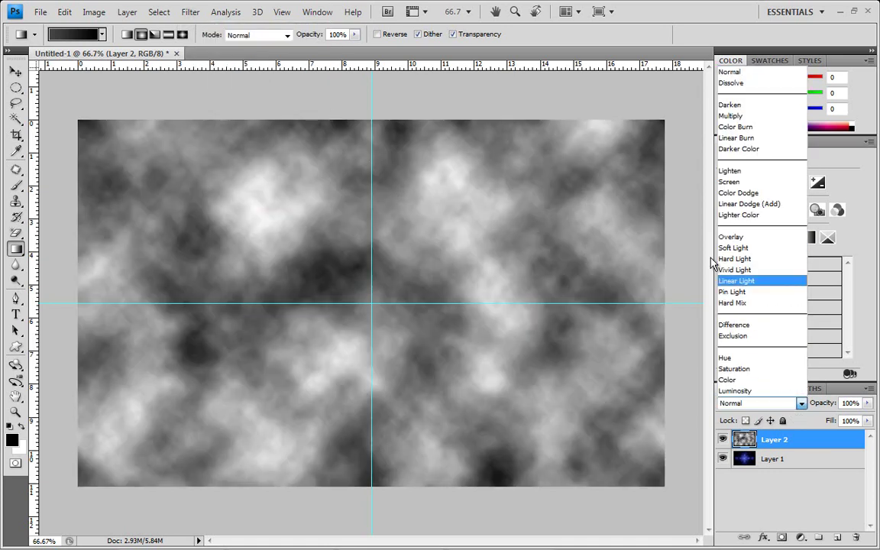
click(764, 237)
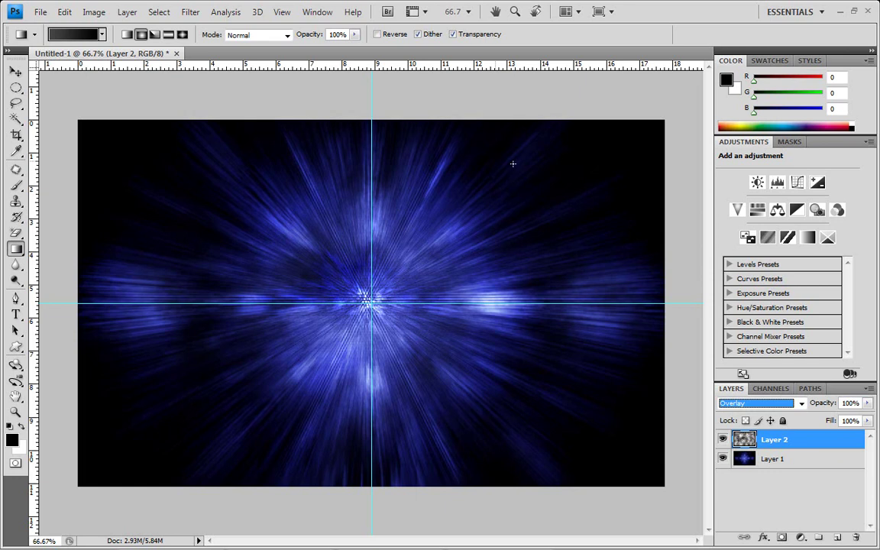
- Open the JPG image Next Level Logo2 from the Next level studios folder
click(40, 12)
click(70, 44)
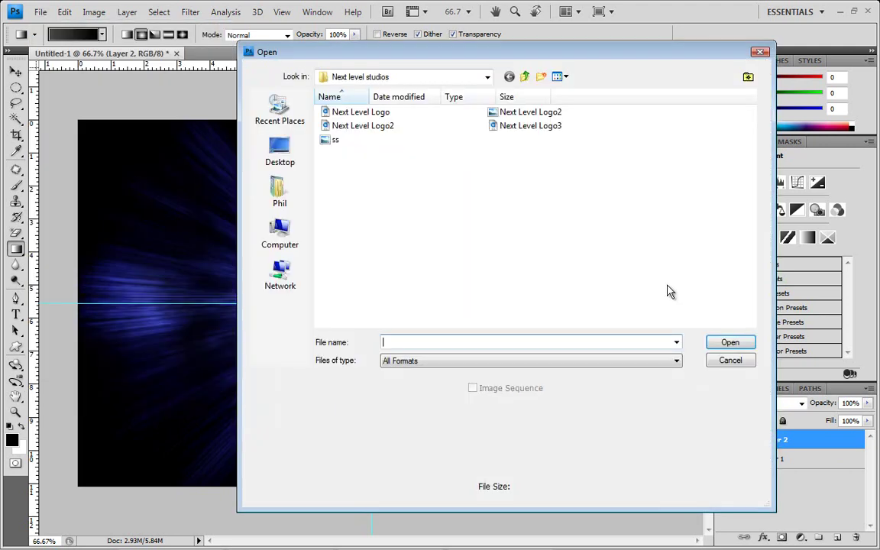
click(326, 143)
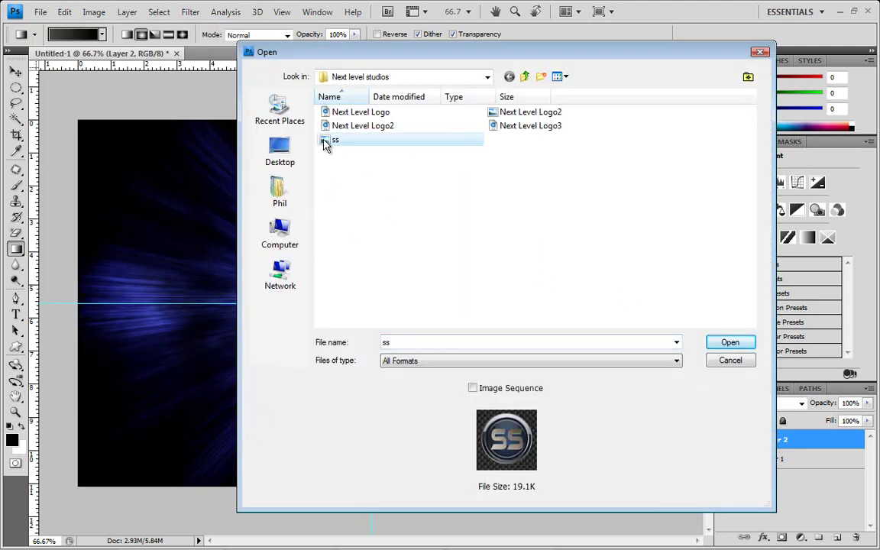
click(362, 127)
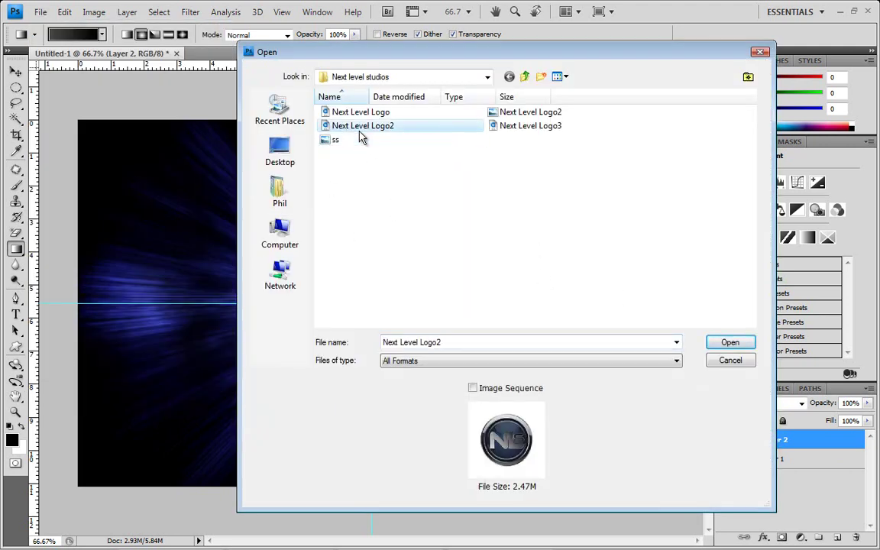
click(506, 113)
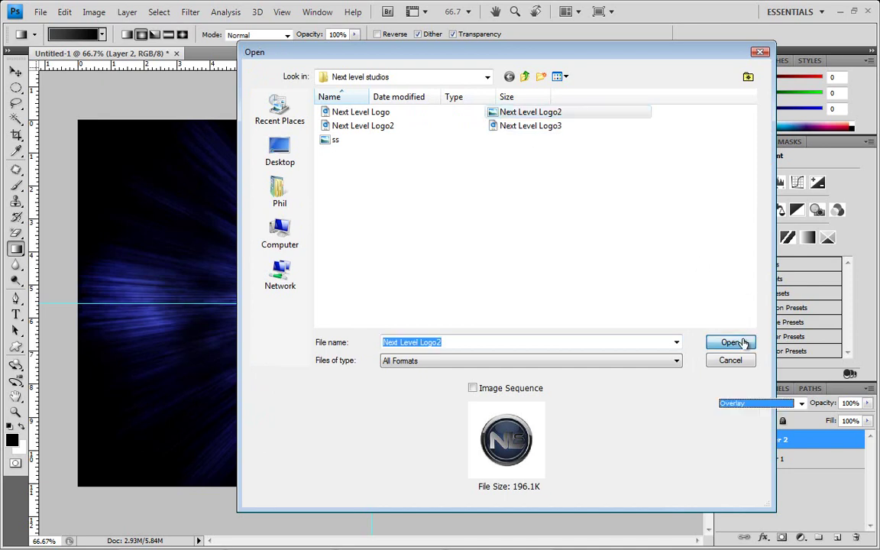
click(747, 344)
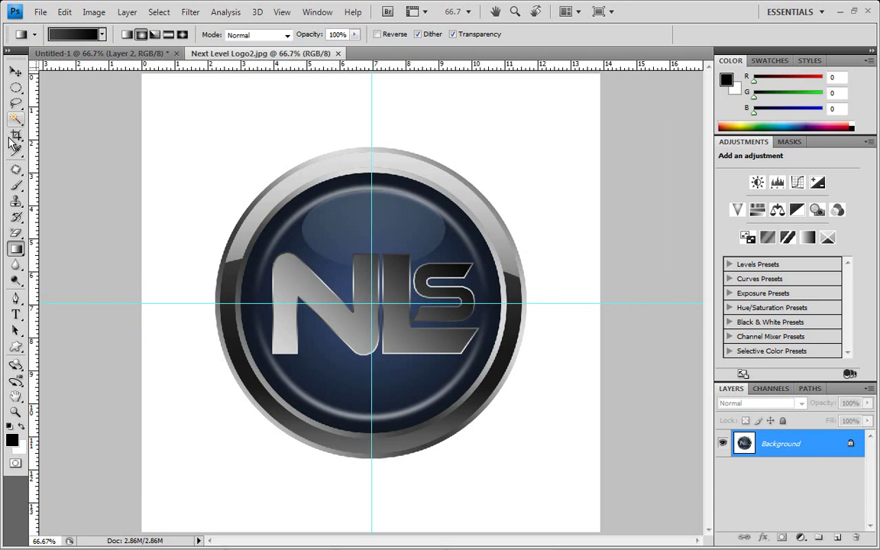
- Convert the logo's Background to a regular layer, add an empty layer beneath it, and delete the white area around the logo using the Magic Wand
click(16, 118)
click(536, 165)
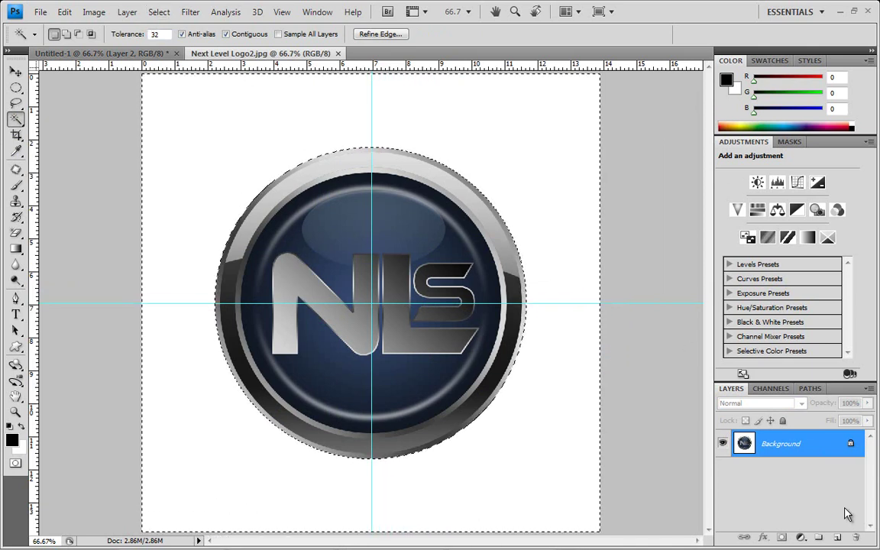
double_click(840, 447)
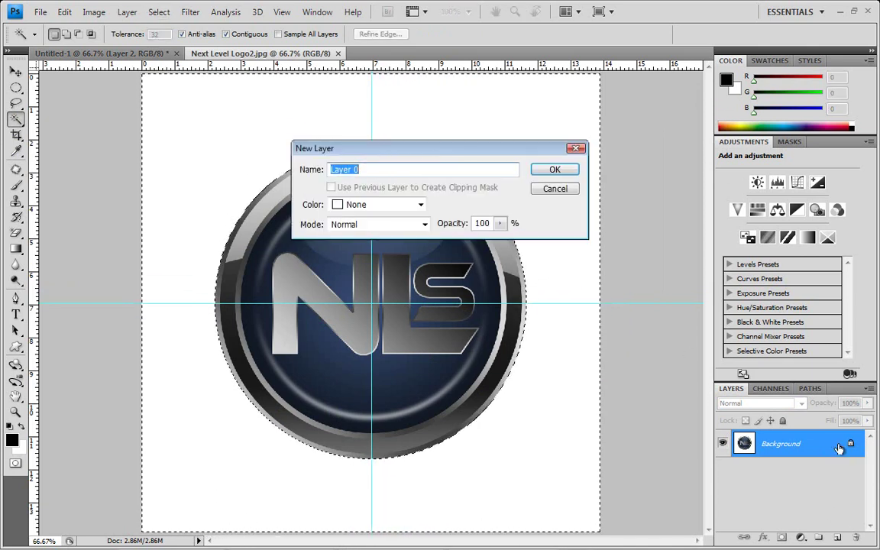
key(Return)
right_click(779, 476)
click(754, 482)
key(ctrl+shift+alt+n)
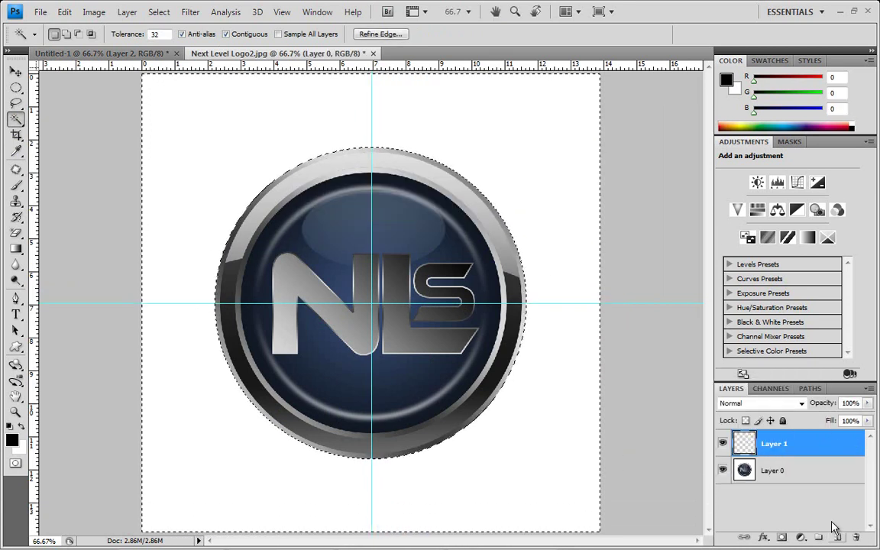
key(ctrl+bracketleft)
click(815, 447)
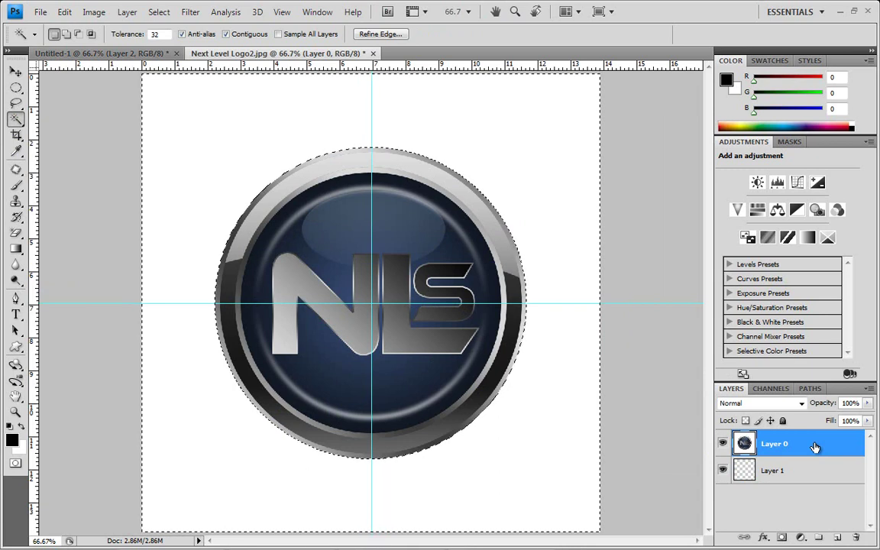
key(Delete)
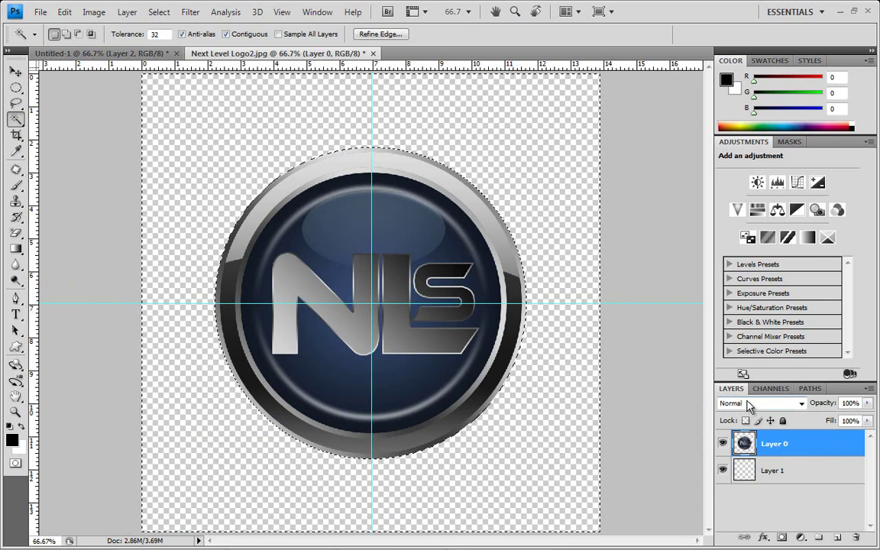
key(ctrl+d)
- Bring the logo into the wallpaper document, scale it to about 50.9%, and center it on the guides' intersection at X 640, Y 400 px
key(v)
drag(416, 267, 367, 302)
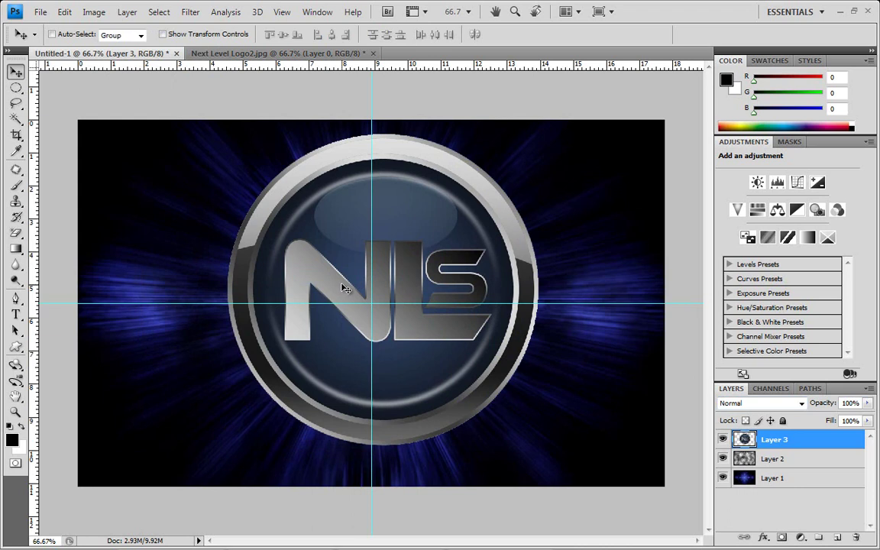
key(ctrl+t)
drag(229, 141, 346, 244)
drag(502, 320, 436, 289)
drag(276, 398, 284, 391)
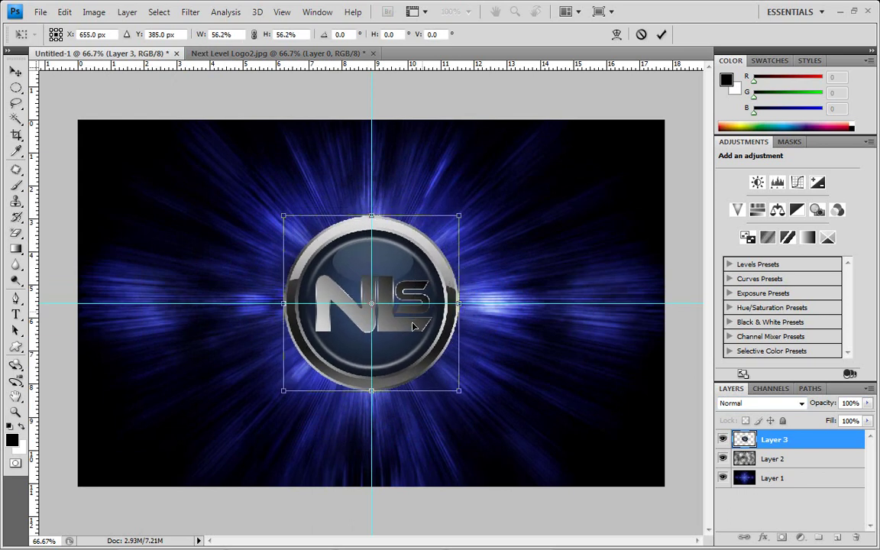
drag(459, 391, 451, 374)
drag(401, 348, 404, 353)
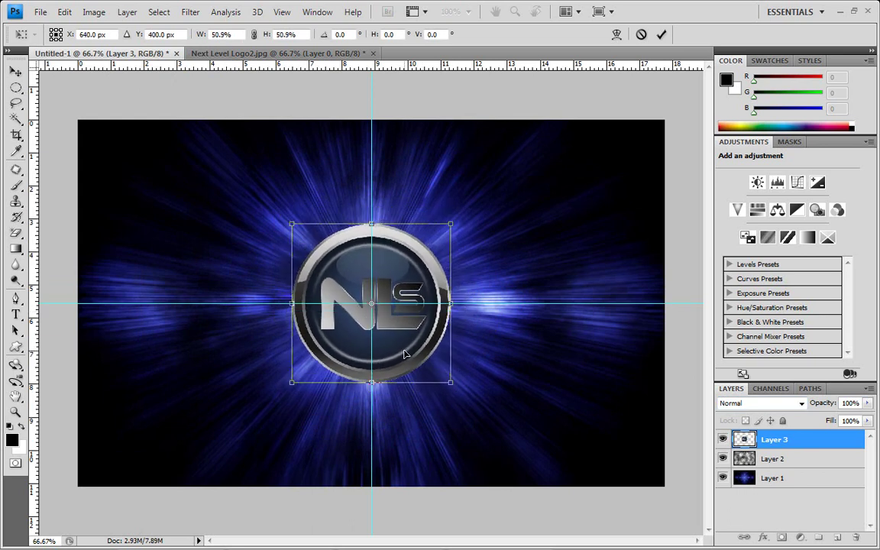
key(Return)
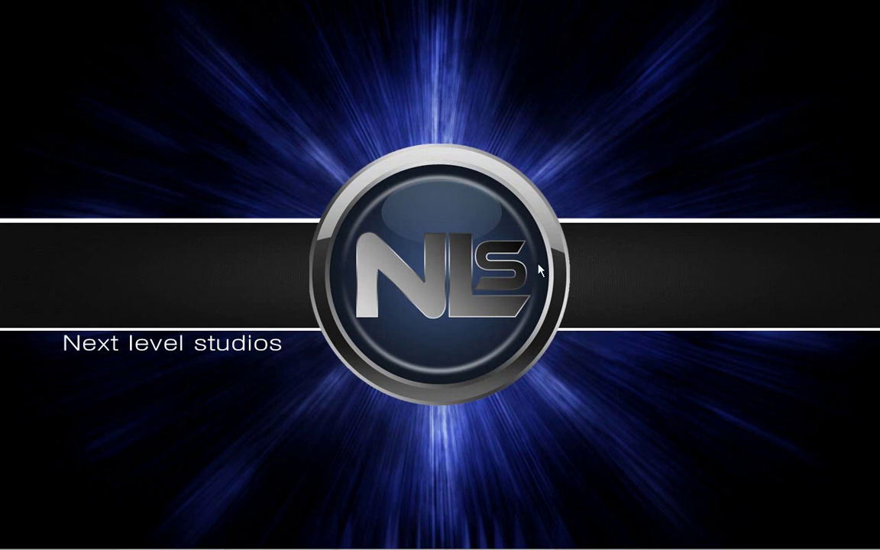
- Choose the Rectangle tool and add an empty layer between Layer 2 and the logo's Layer 3
click(153, 532)
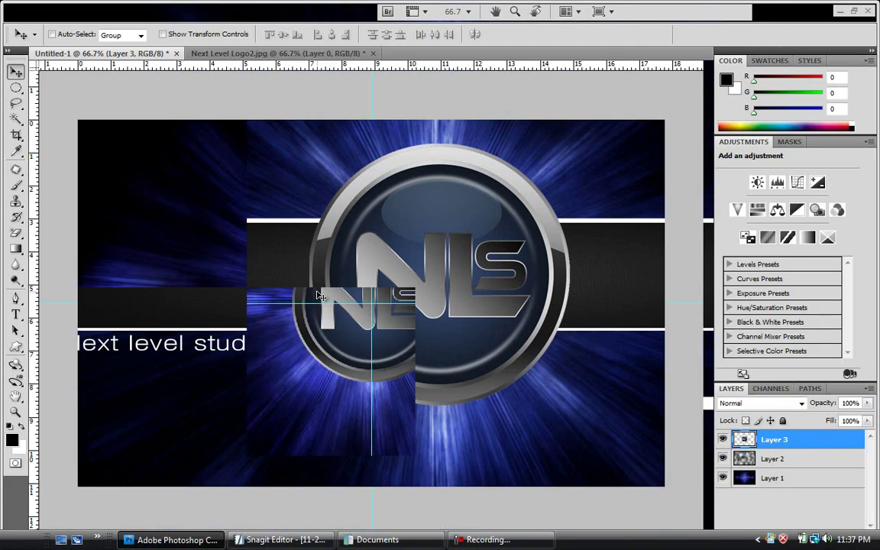
click(15, 346)
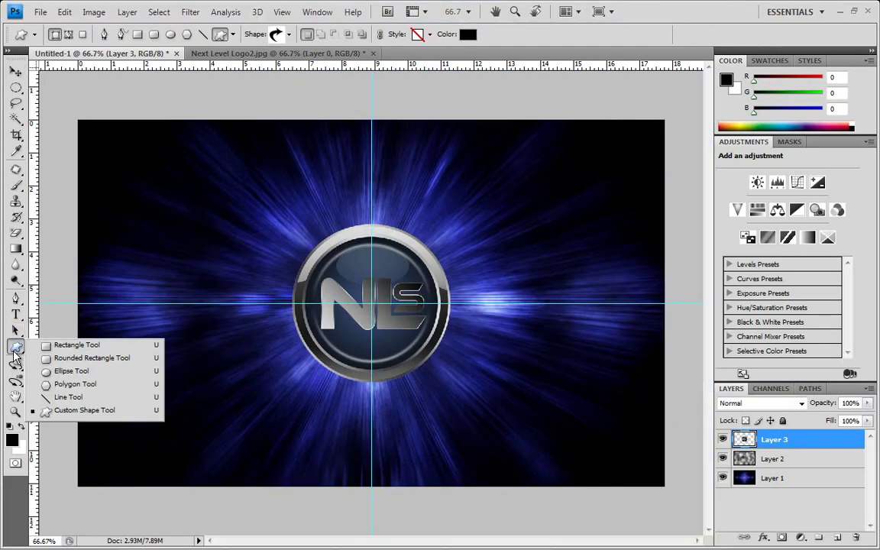
click(77, 344)
click(794, 458)
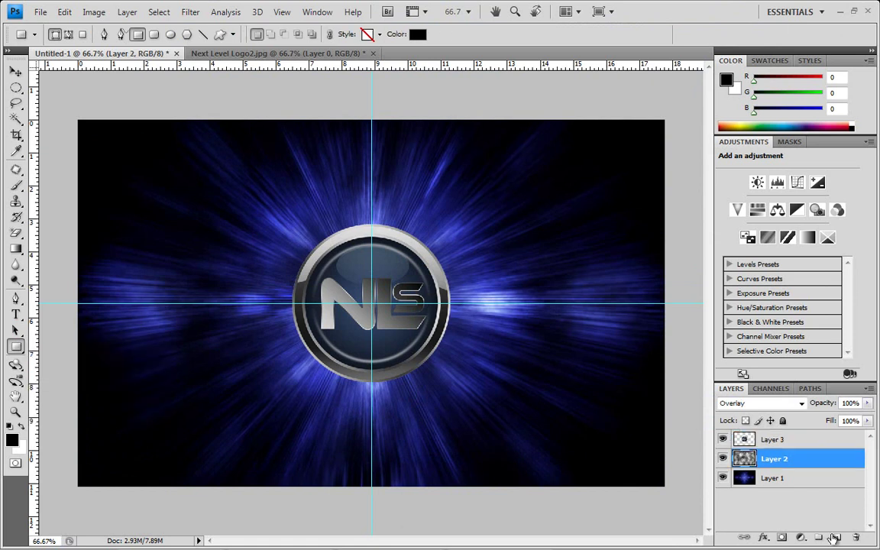
click(837, 537)
click(771, 439)
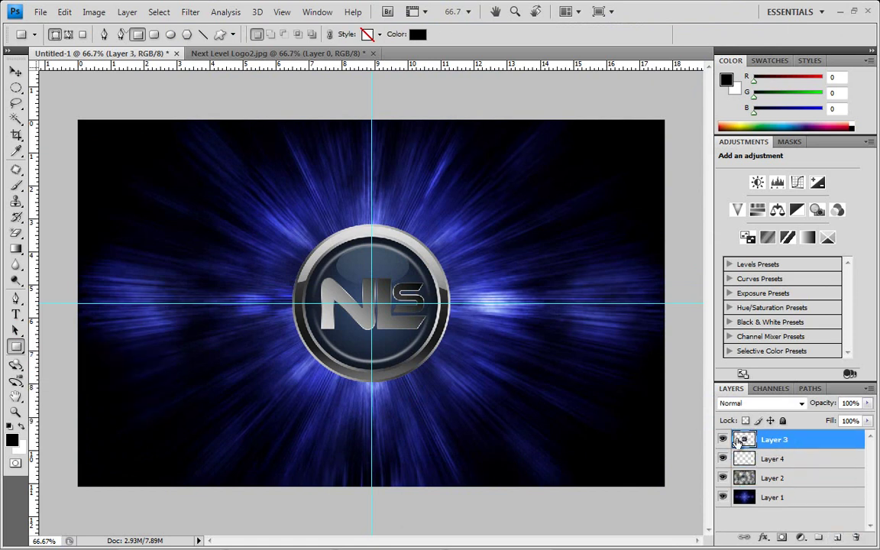
click(722, 440)
click(773, 458)
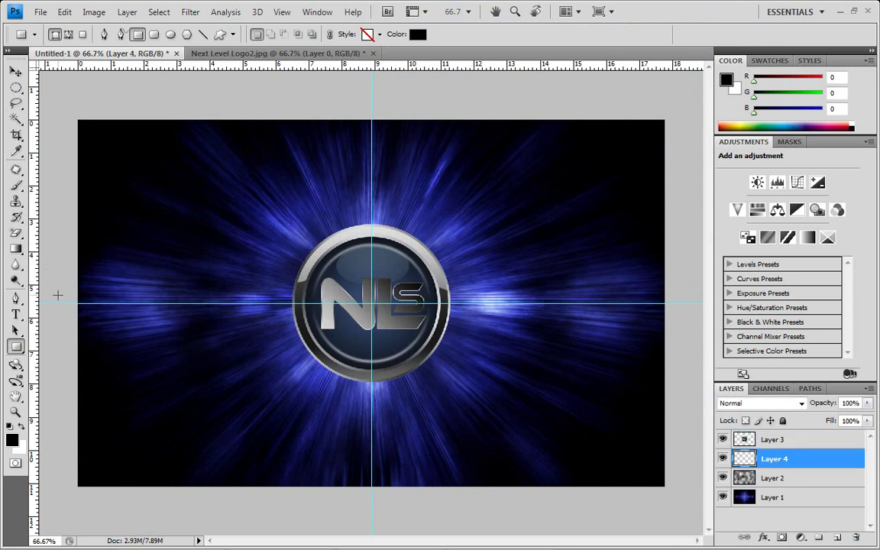
- Draw a black band about 1.8 in high behind the logo, past both canvas sides, and center it at X 640, Y 400 px
drag(61, 272, 684, 333)
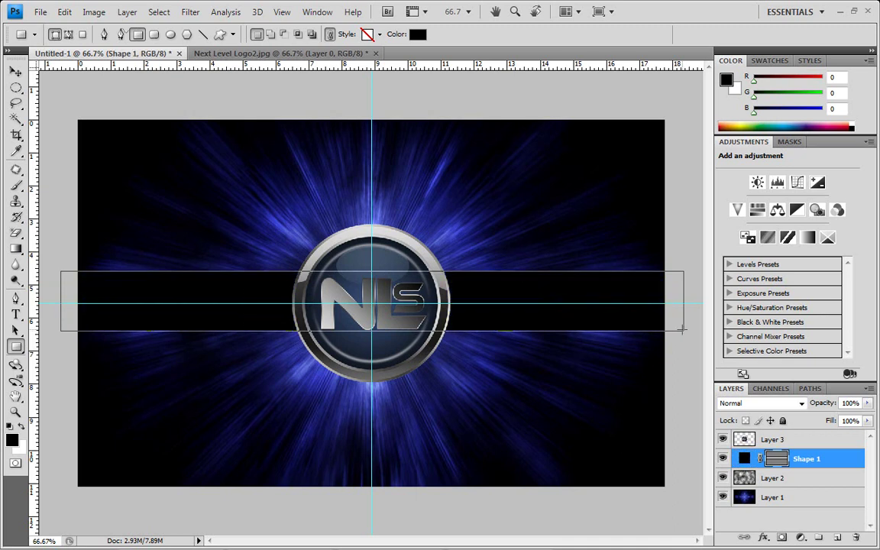
key(ctrl+t)
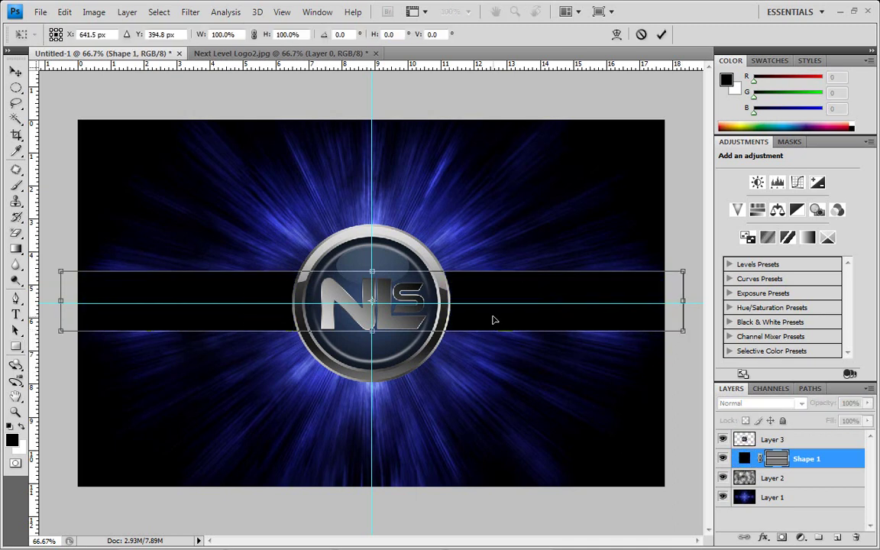
drag(501, 288, 504, 291)
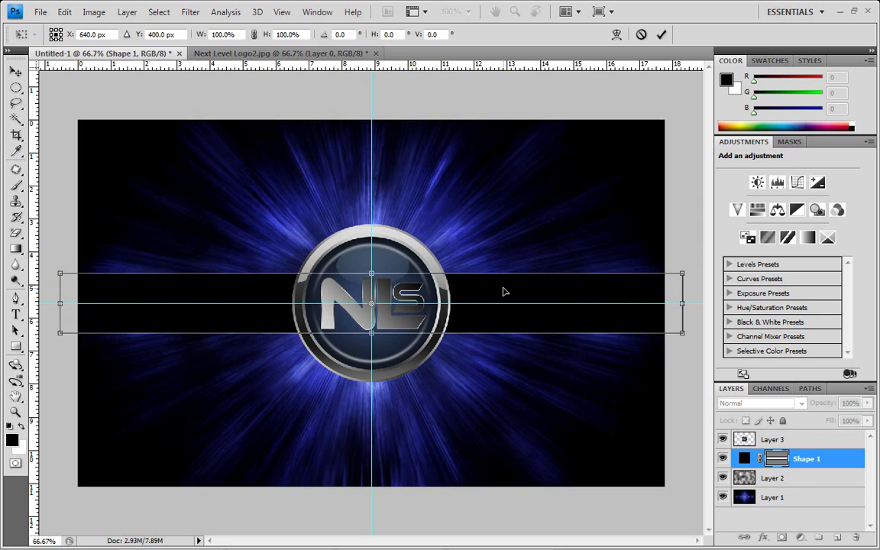
key(Return)
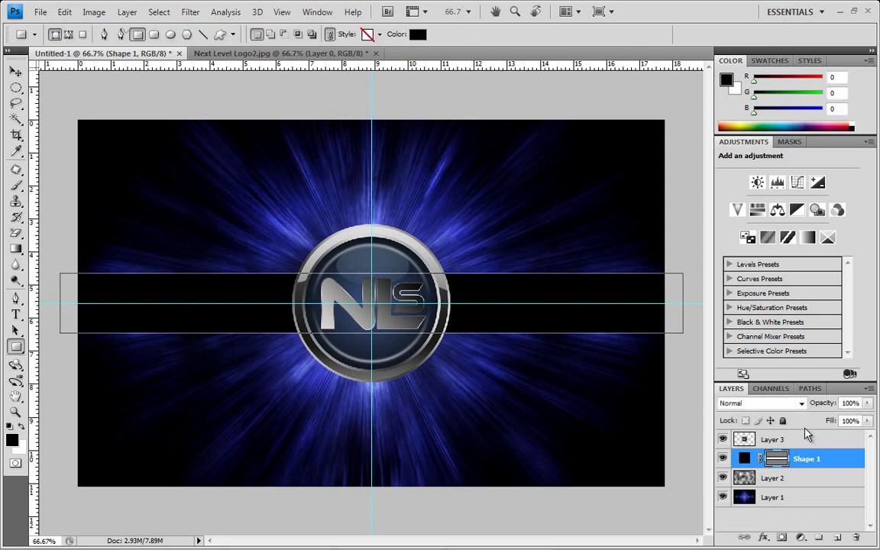
- On a new layer below the black band, draw a slightly taller white rectangle, about 2 in high, extending past both canvas sides
click(837, 537)
drag(806, 458, 809, 489)
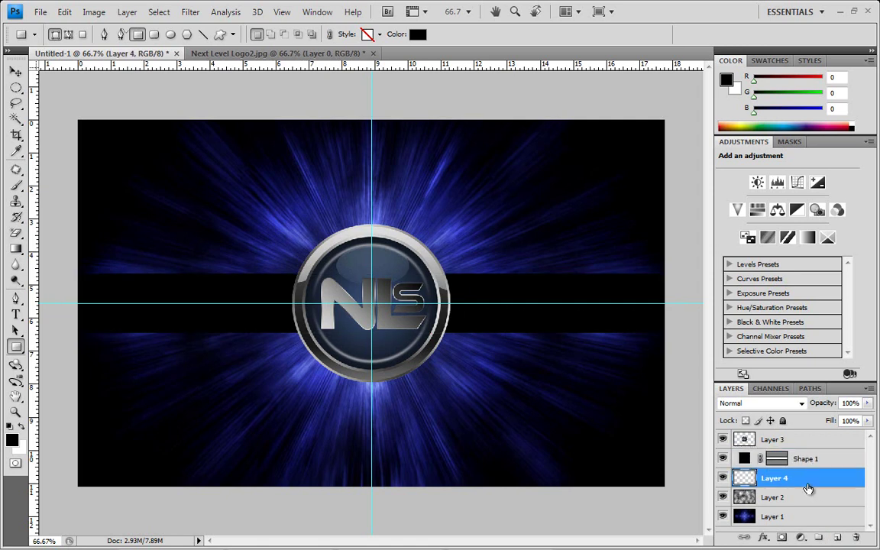
key(x)
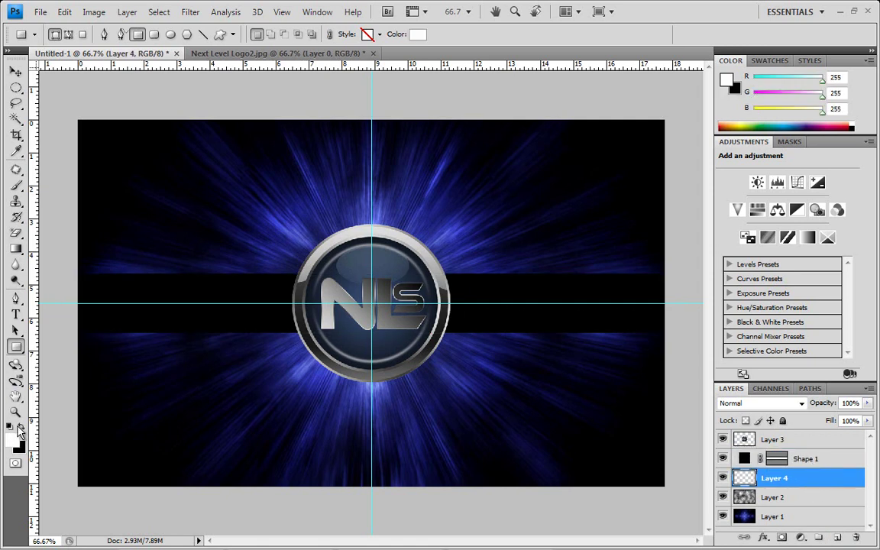
drag(67, 271, 543, 336)
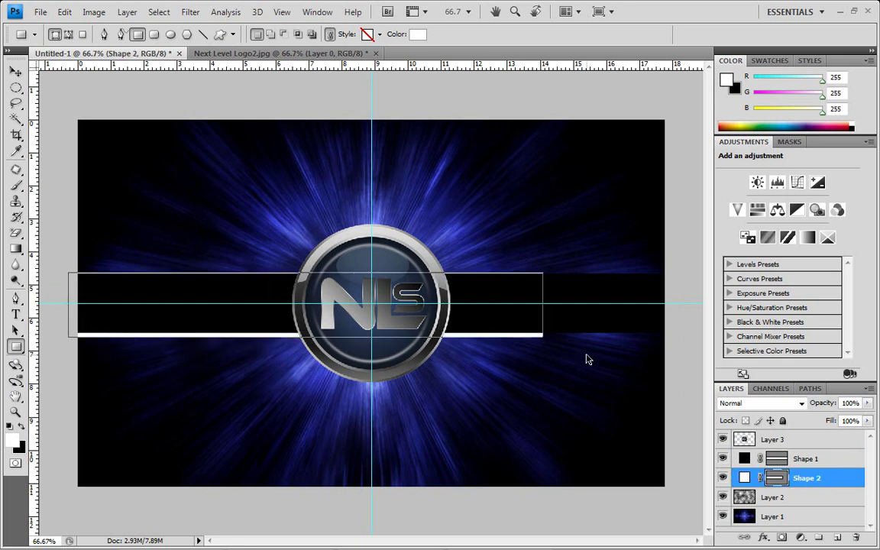
key(ctrl+z)
key(ctrl+shift+alt+n)
drag(71, 269, 681, 336)
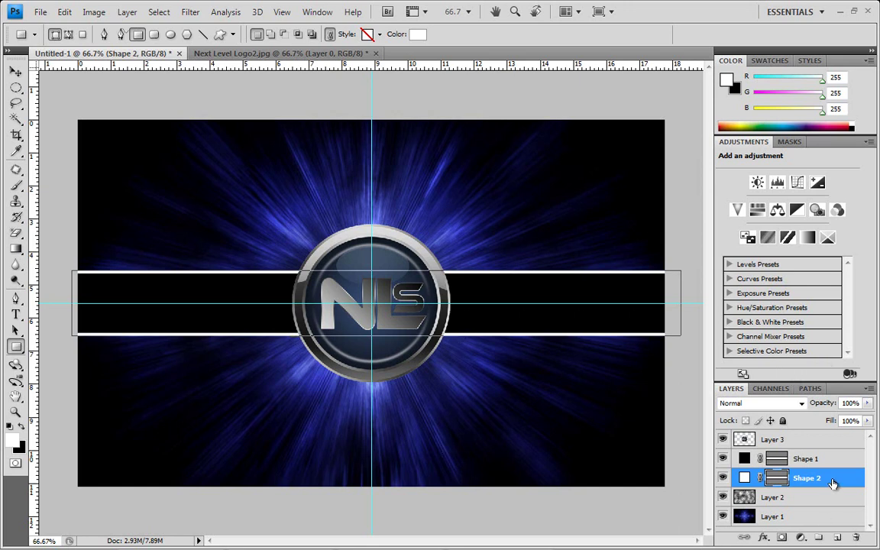
- Center the white rectangle on the guides' intersection at X 640, Y 400 px
key(ctrl+t)
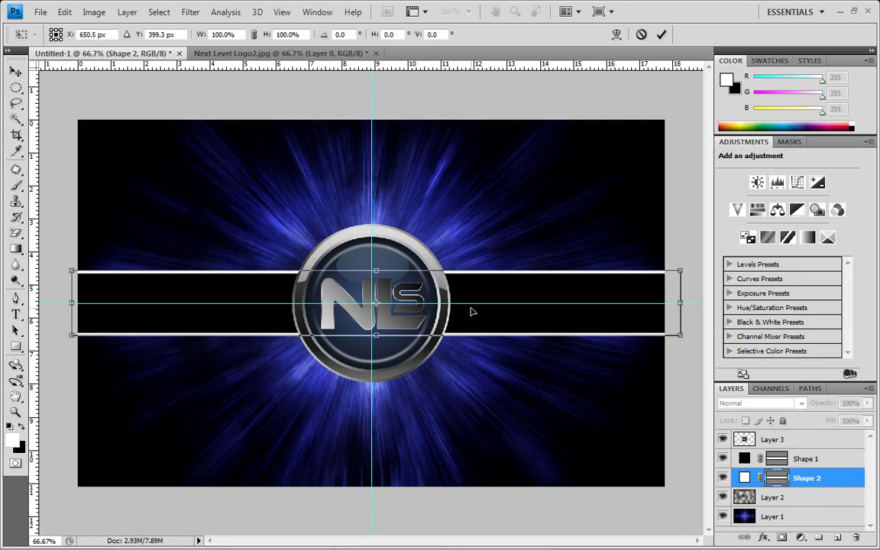
drag(494, 325, 491, 323)
drag(485, 326, 490, 325)
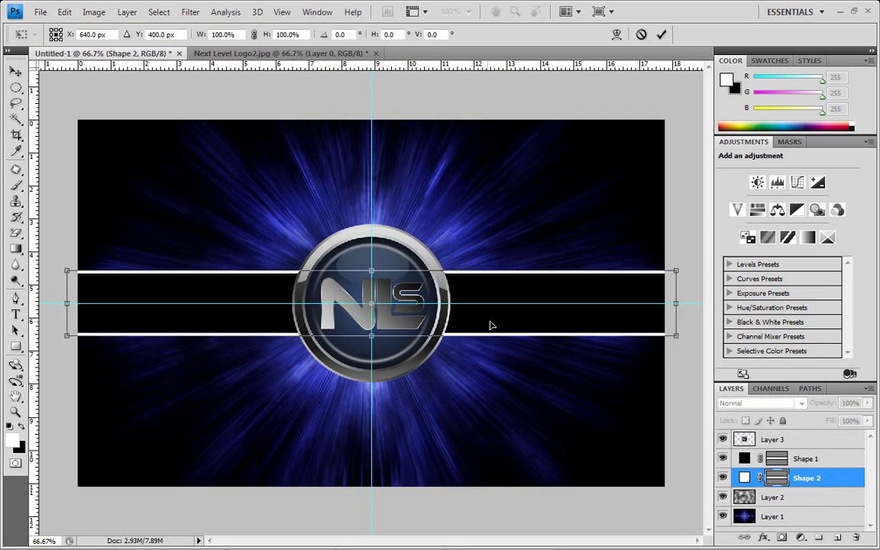
key(Return)
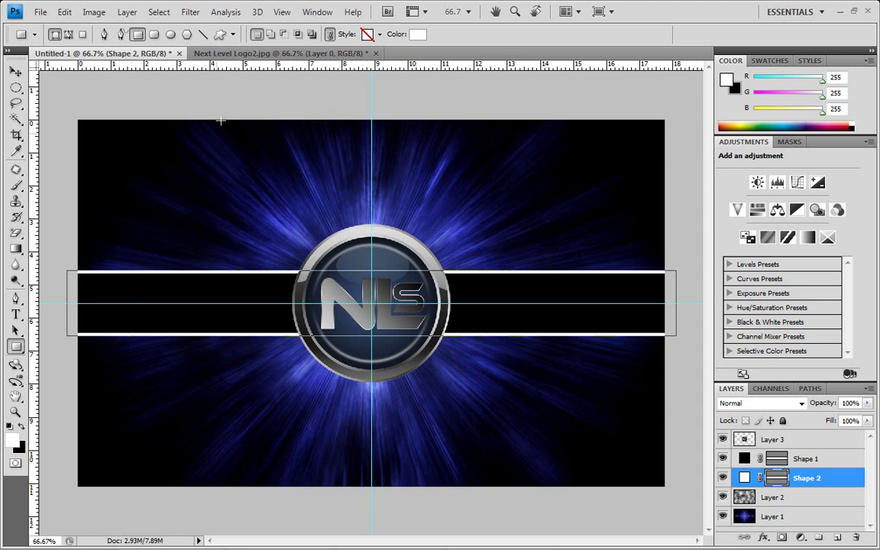
- Switch to Google Chrome and open the Google search page
click(280, 53)
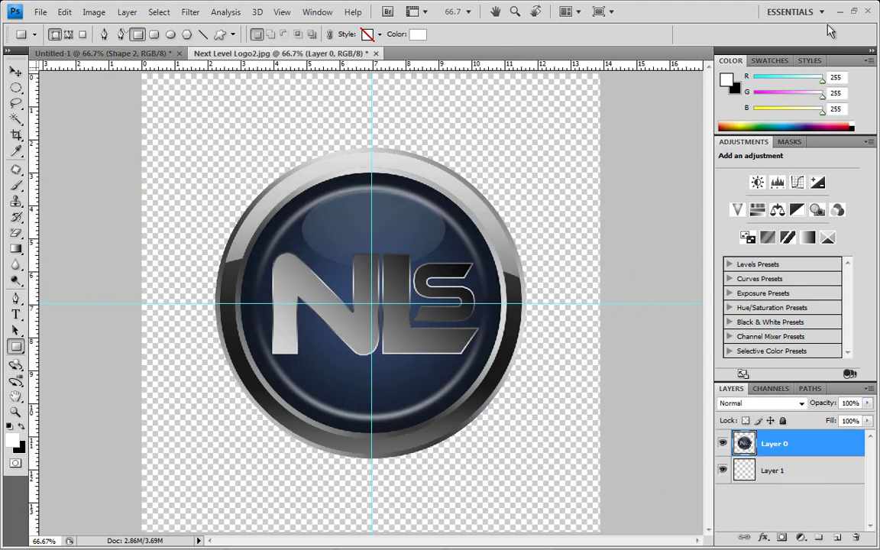
click(840, 12)
key(super)
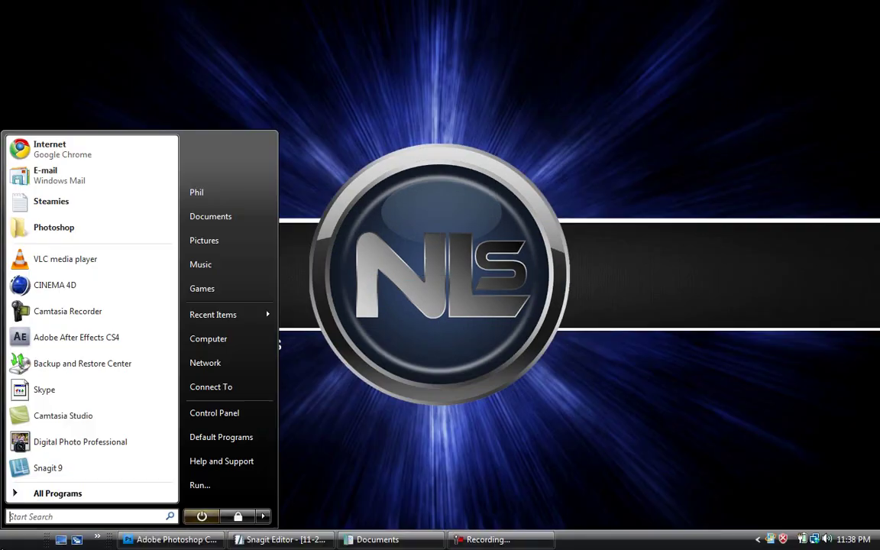
click(114, 143)
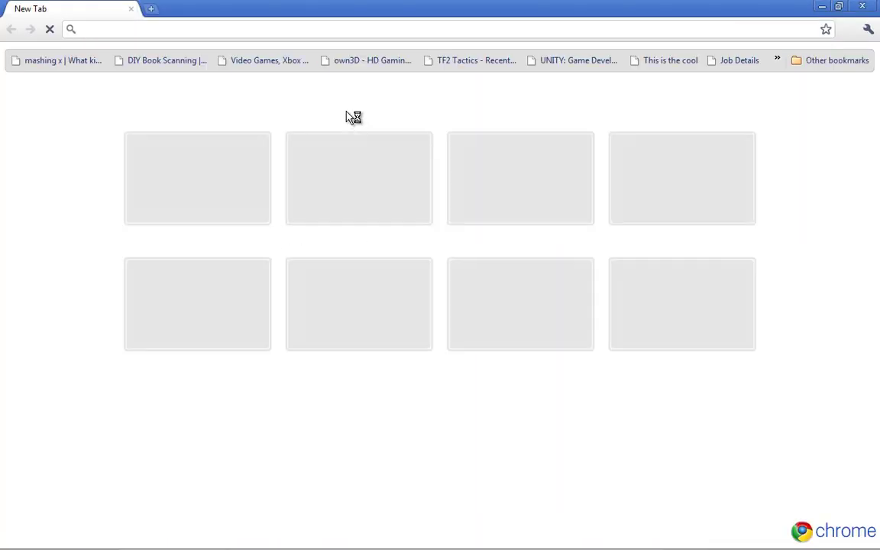
click(386, 313)
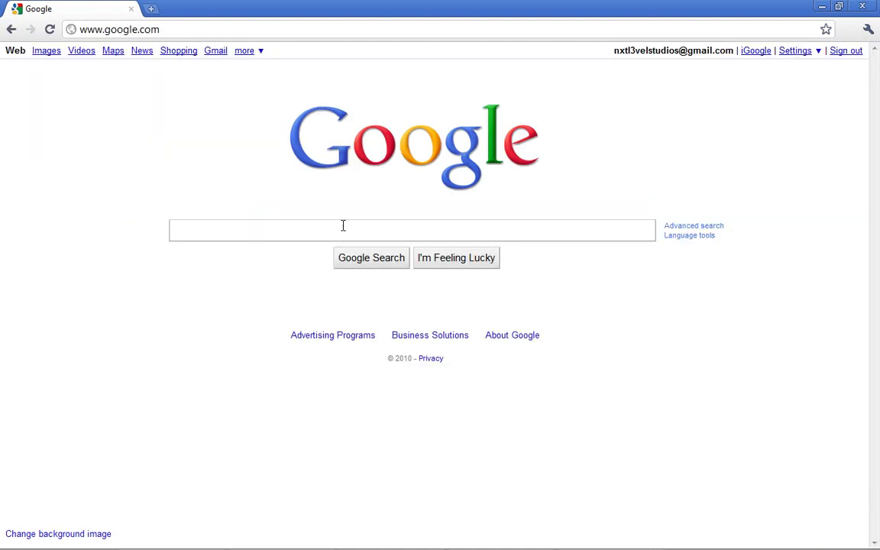
- Search Google for "carbon fiber background"
text(car)
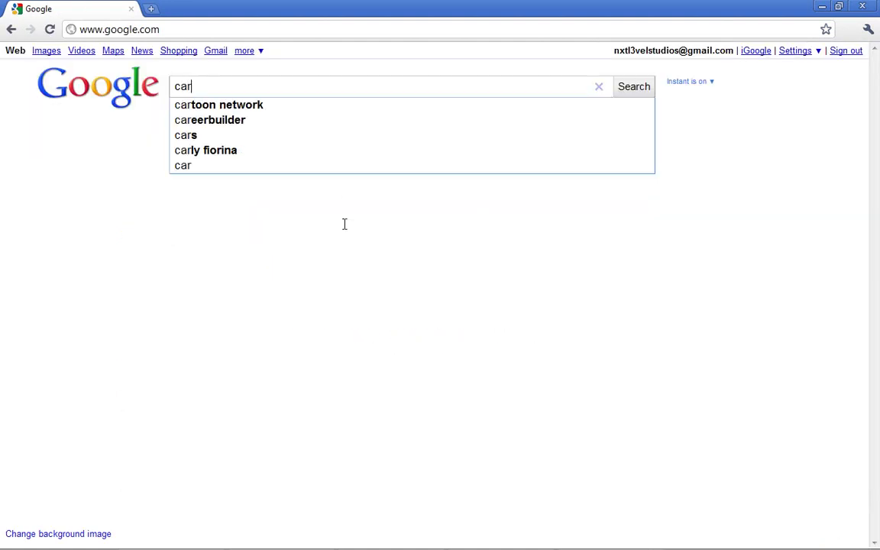
text(bon fib)
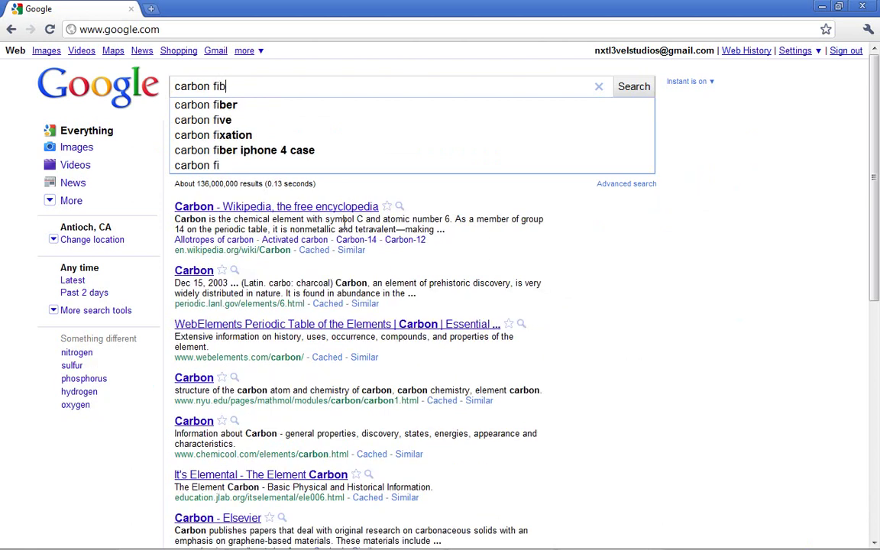
text(er bac)
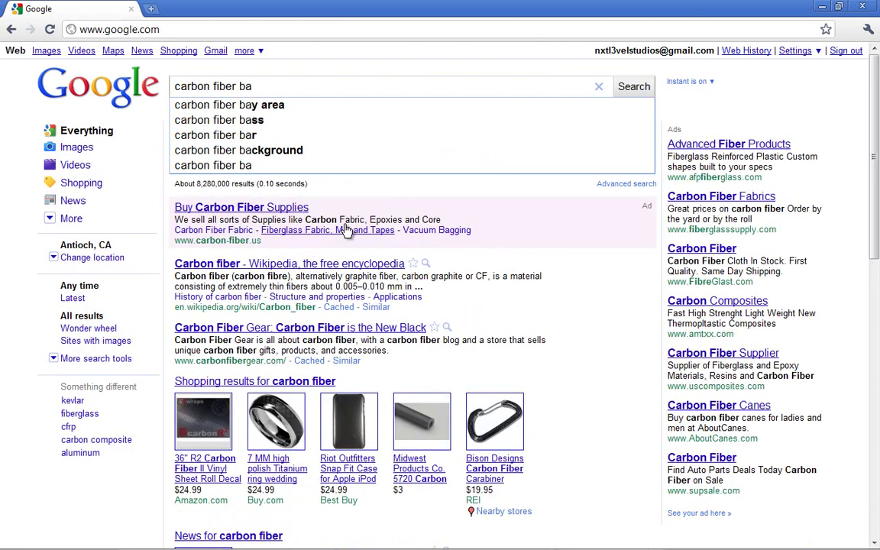
key(Down)
key(Down)
key(Up)
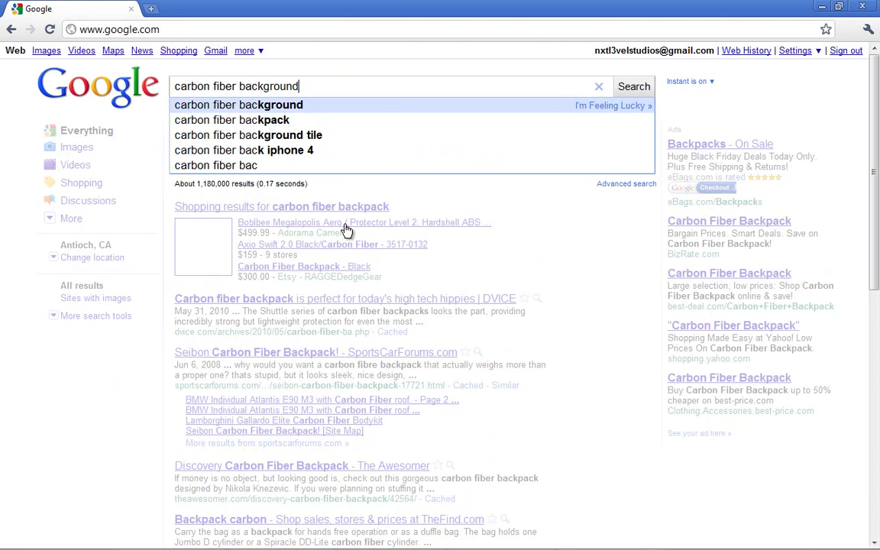
key(Return)
- Open the full-size 1440 × 900 carbon fiber image and save it to Downloads as wallpaper-cf2-1440x900 PNG, then close the browser
click(244, 183)
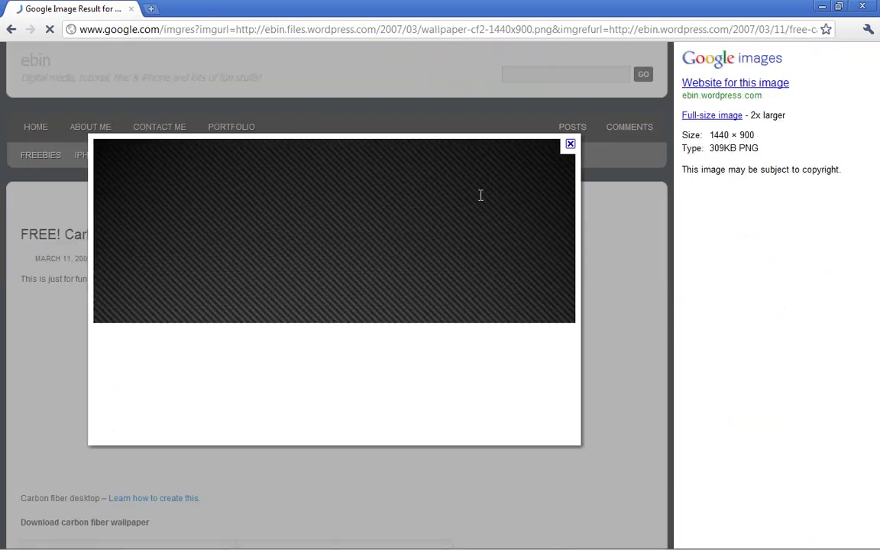
click(717, 117)
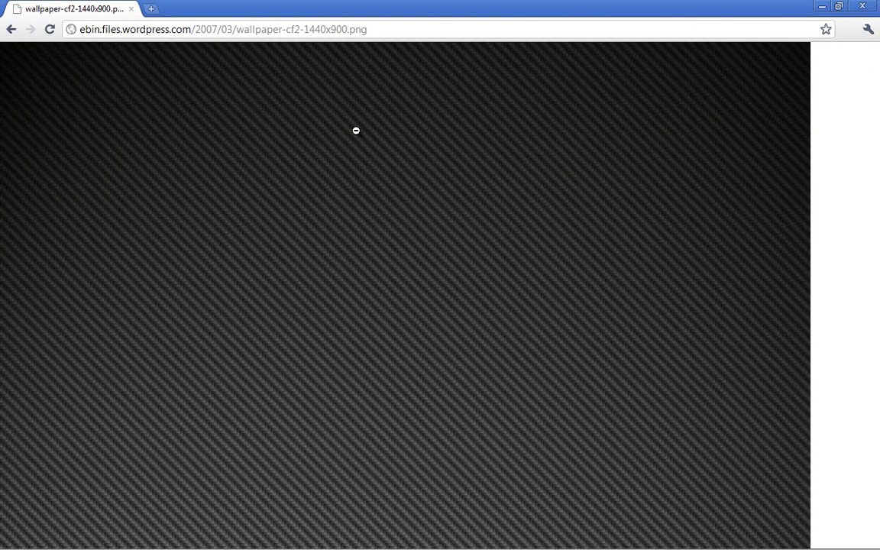
key(ctrl+s)
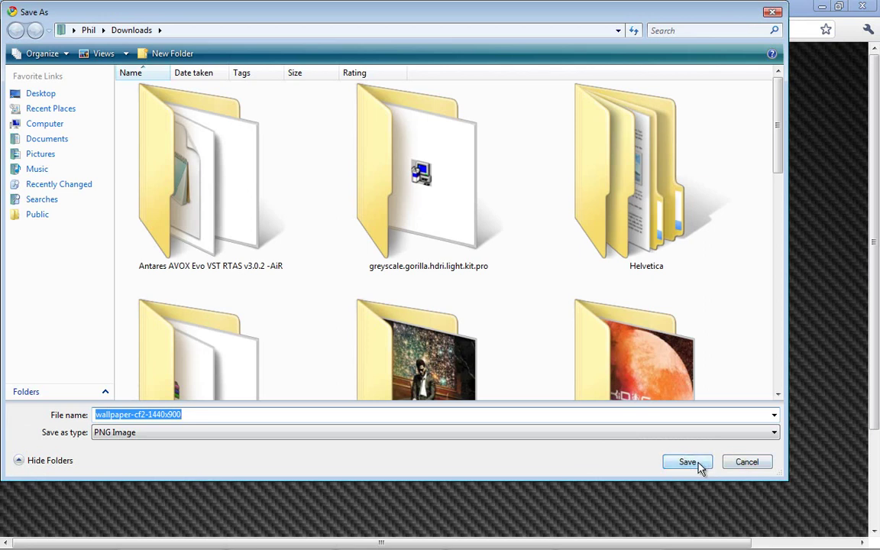
click(687, 462)
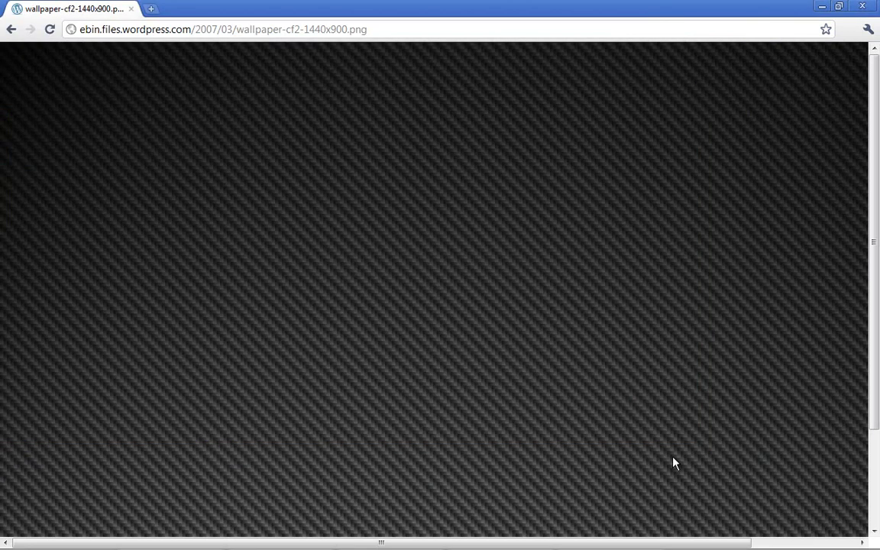
click(861, 10)
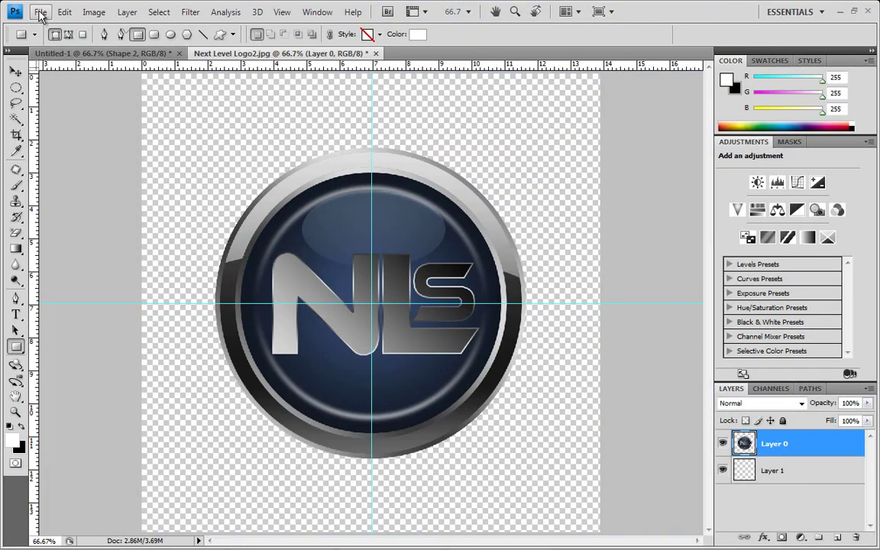
- Start opening a file in Photoshop and look through the Documents folder for the saved carbon fiber image
click(40, 12)
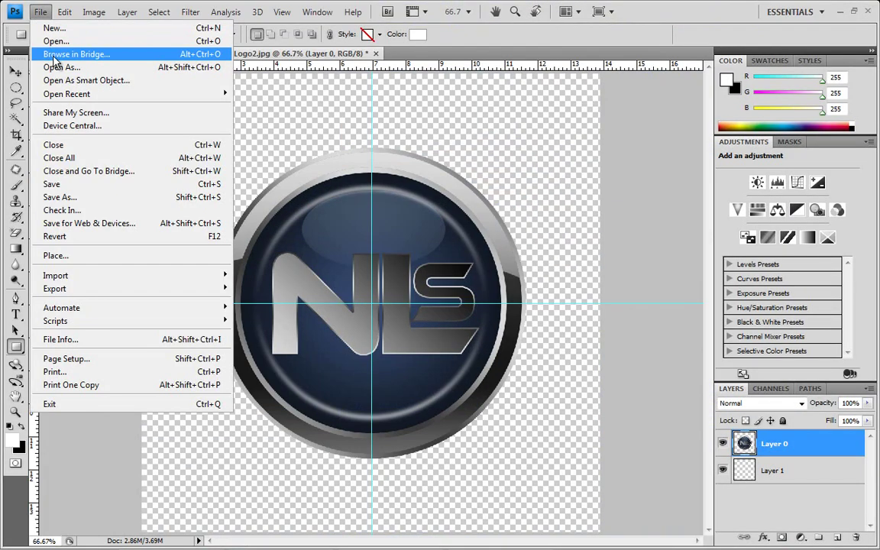
click(50, 40)
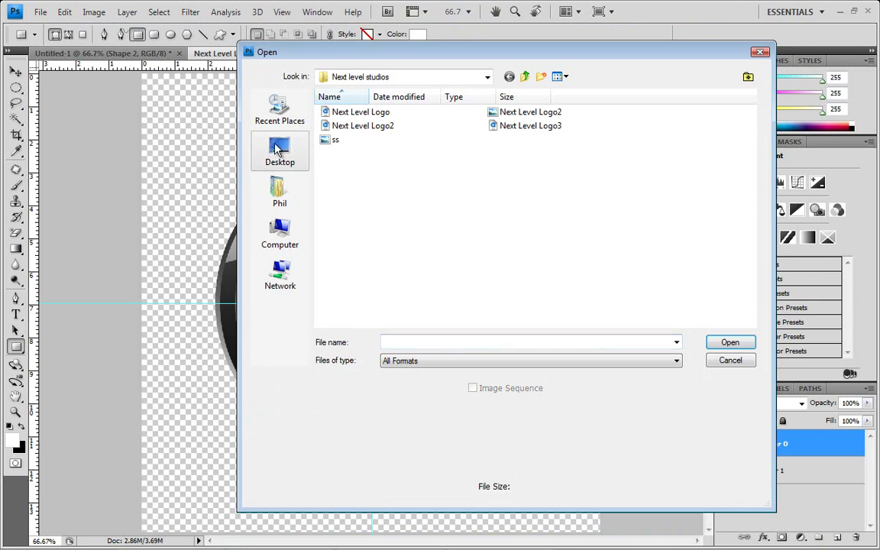
click(279, 191)
double_click(380, 158)
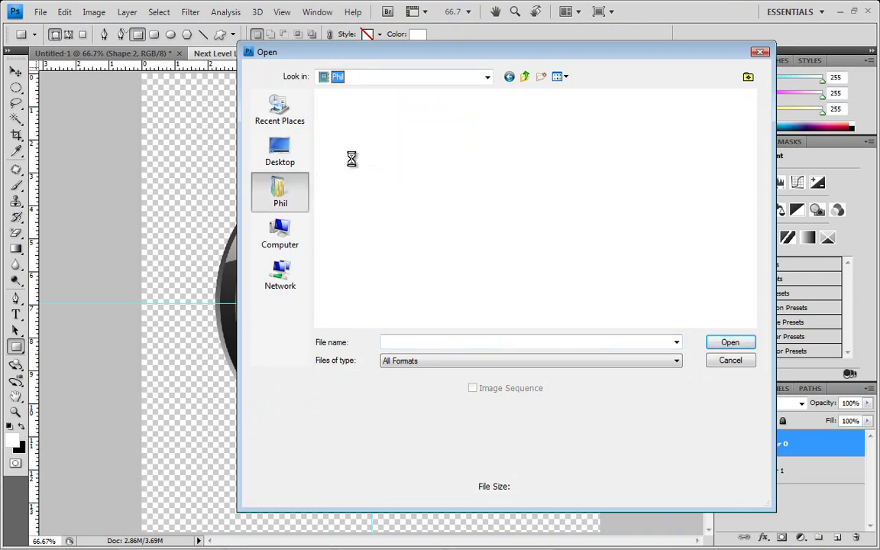
scroll(710, 206, down, 10)
scroll(716, 202, down, 5)
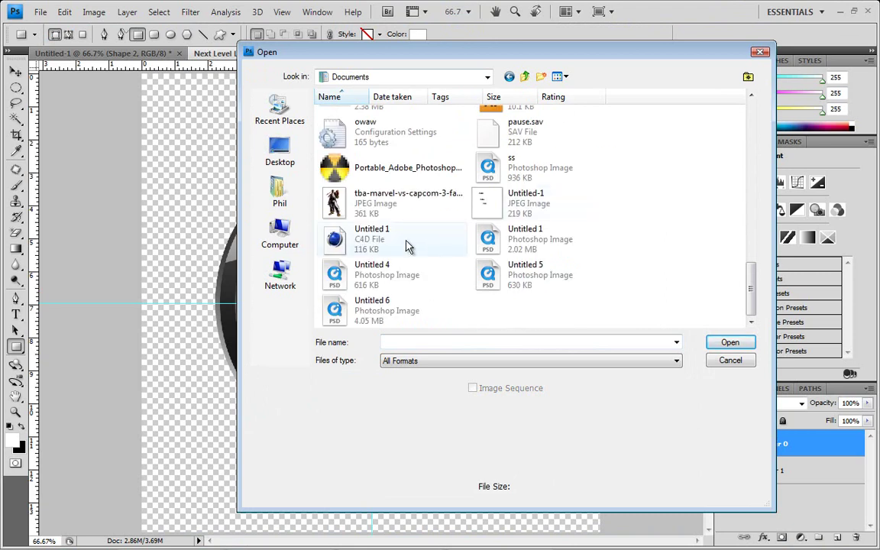
scroll(406, 245, up, 5)
scroll(406, 245, up, 3)
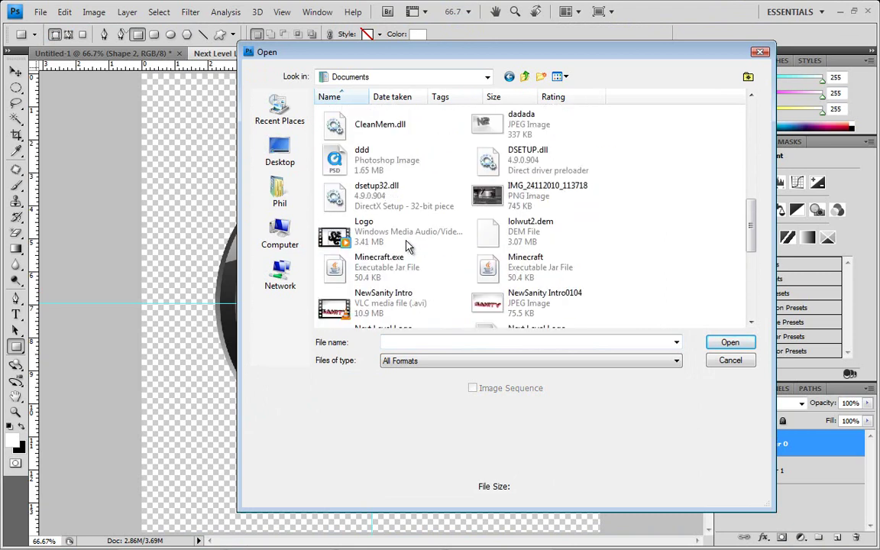
scroll(407, 245, down, 6)
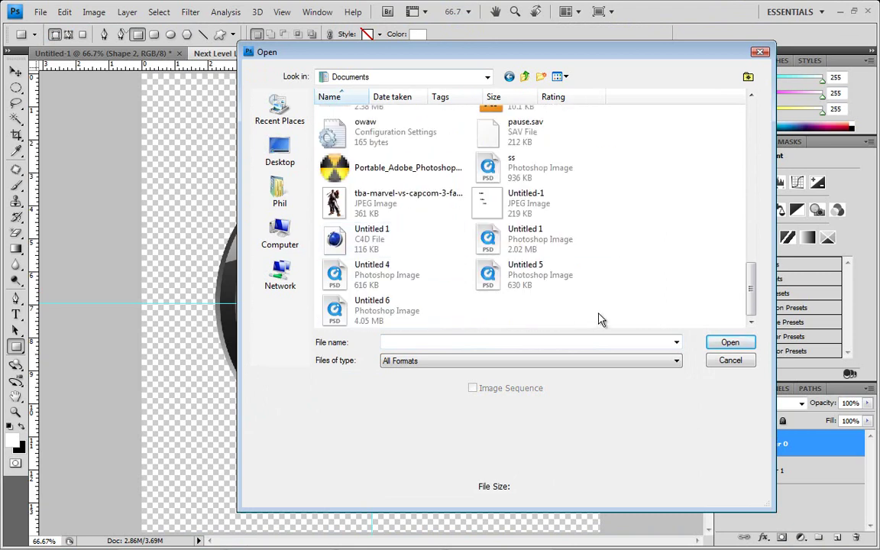
scroll(644, 295, up, 3)
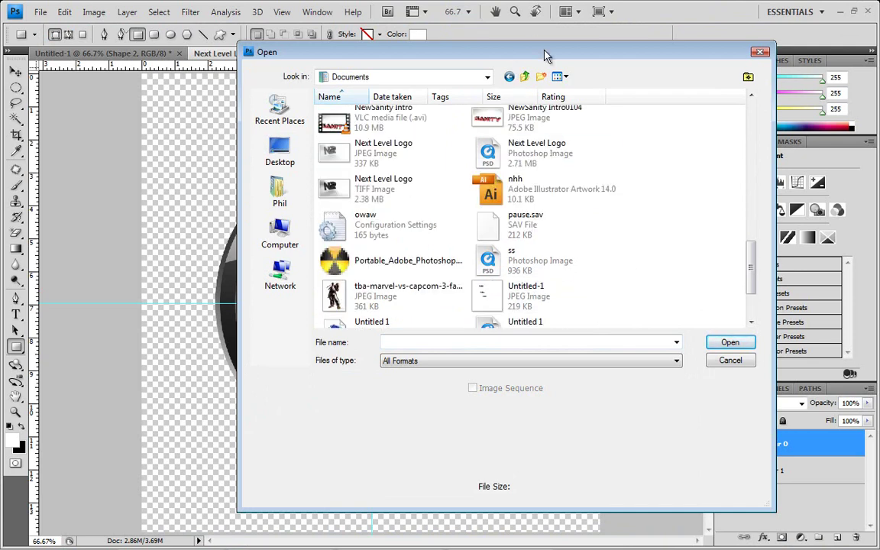
drag(546, 56, 443, 38)
- Open wallpaper-cf2-1440x900 from the Downloads folder
click(178, 172)
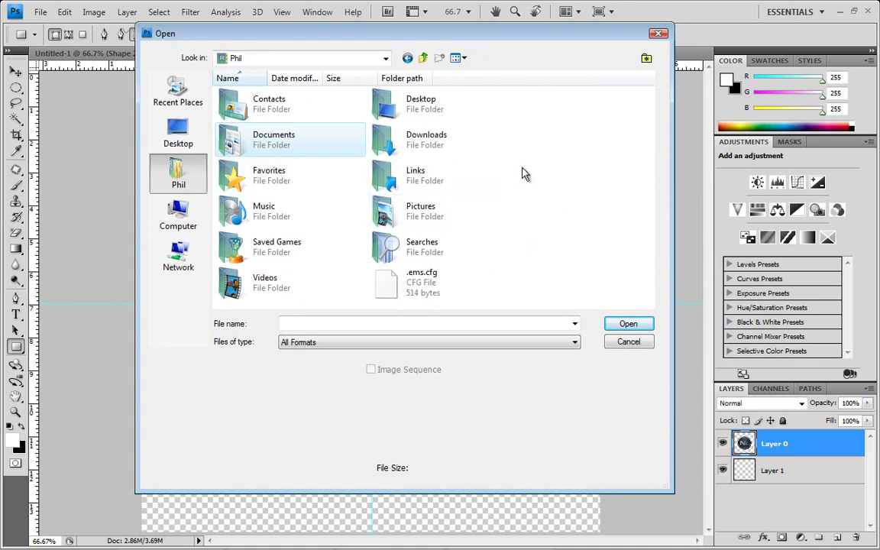
double_click(390, 141)
scroll(447, 168, down, 15)
scroll(657, 245, down, 10)
scroll(649, 185, down, 5)
scroll(628, 269, up, 2)
scroll(628, 267, up, 6)
scroll(628, 266, up, 3)
click(516, 228)
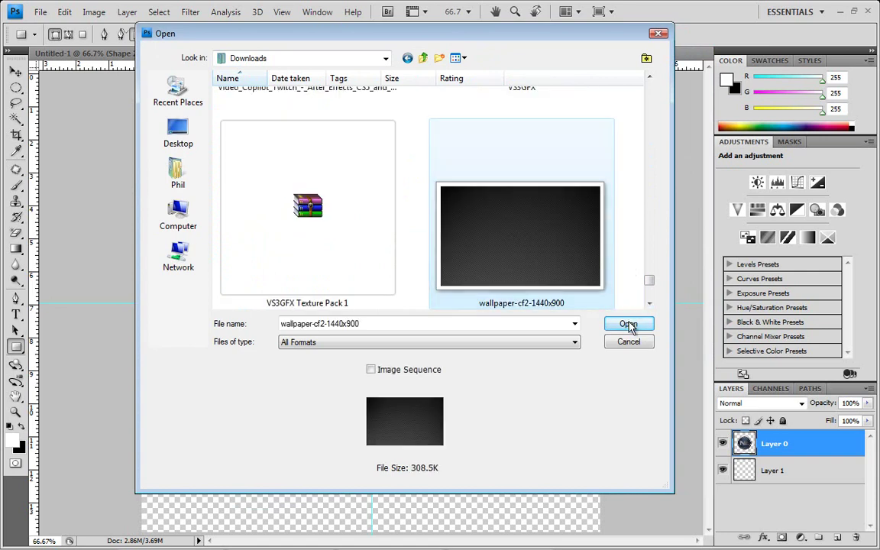
click(627, 323)
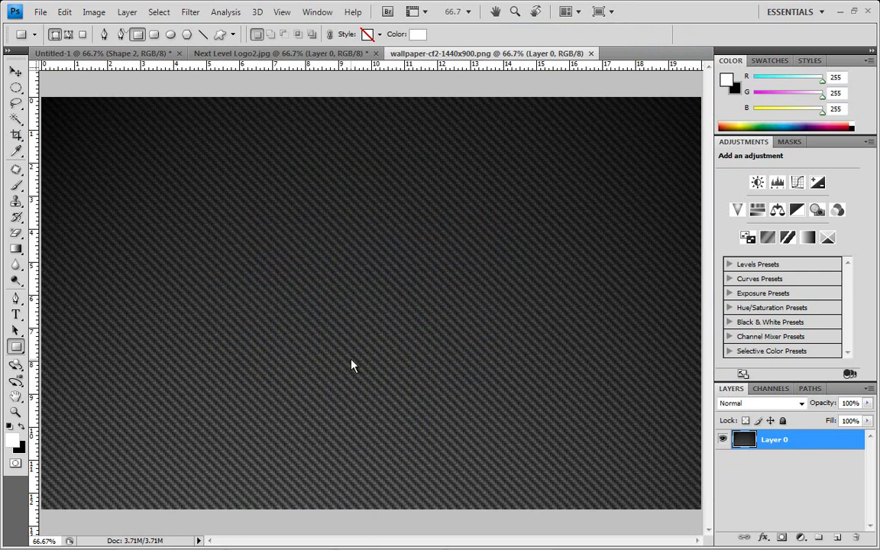
- Return to Untitled-1 with the Move tool and load the outline of the black band, Shape 1, as a selection
key(v)
drag(344, 314, 230, 143)
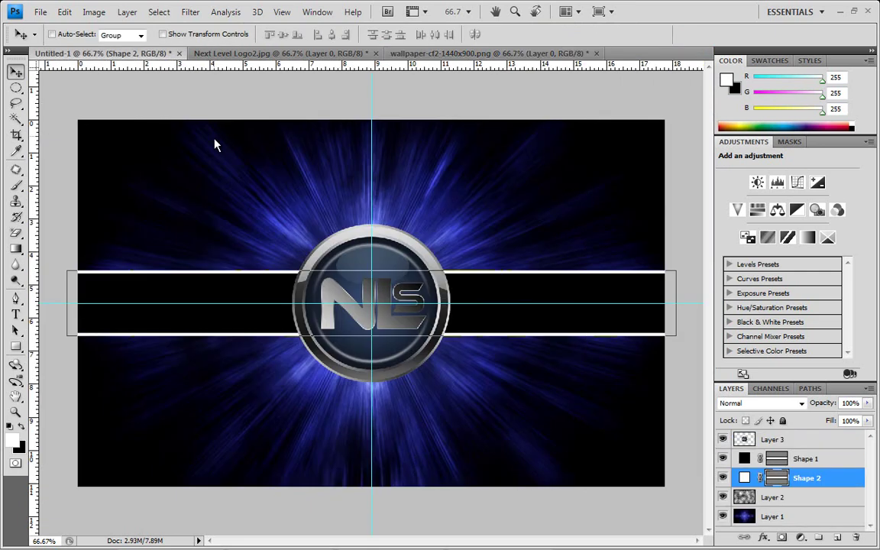
click(747, 459)
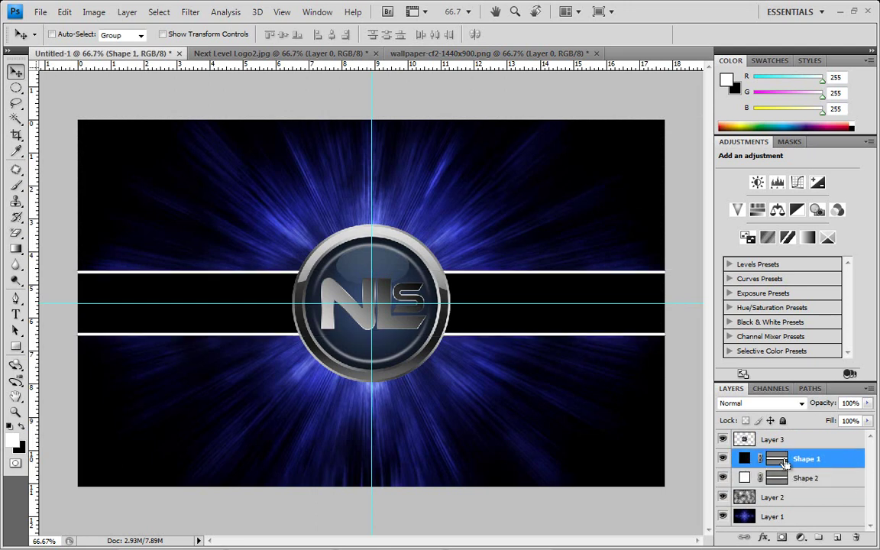
ctrl+click(777, 458)
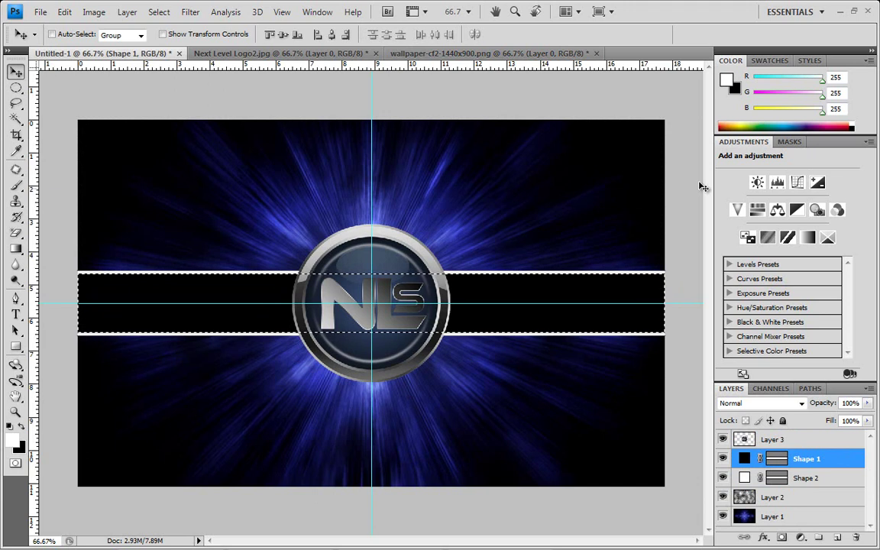
- Copy the carbon fiber layer into Untitled-1 above the black band, clear the selection and position the texture over the whole canvas
click(505, 53)
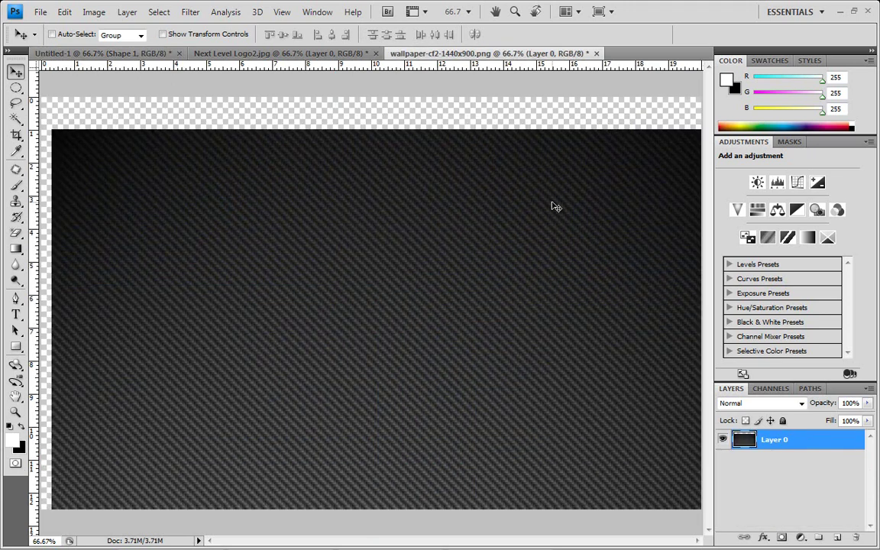
drag(578, 236, 336, 179)
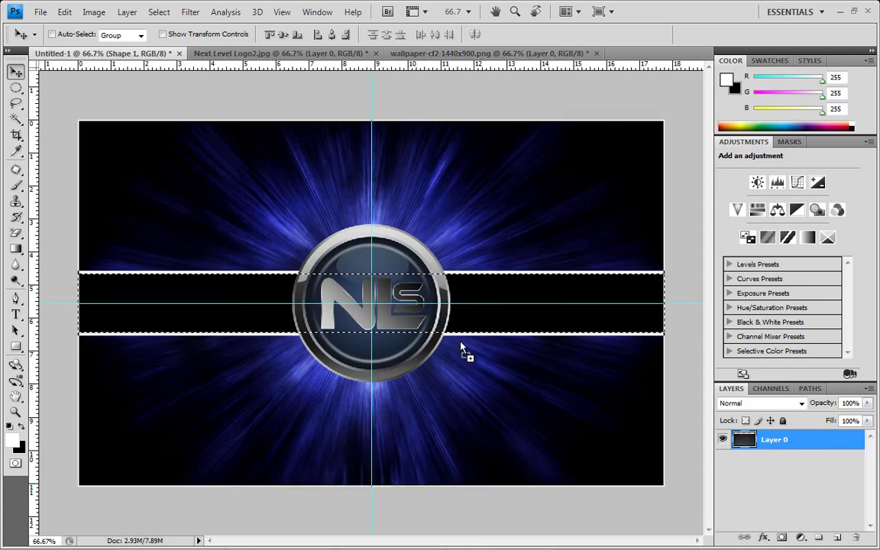
drag(432, 306, 458, 321)
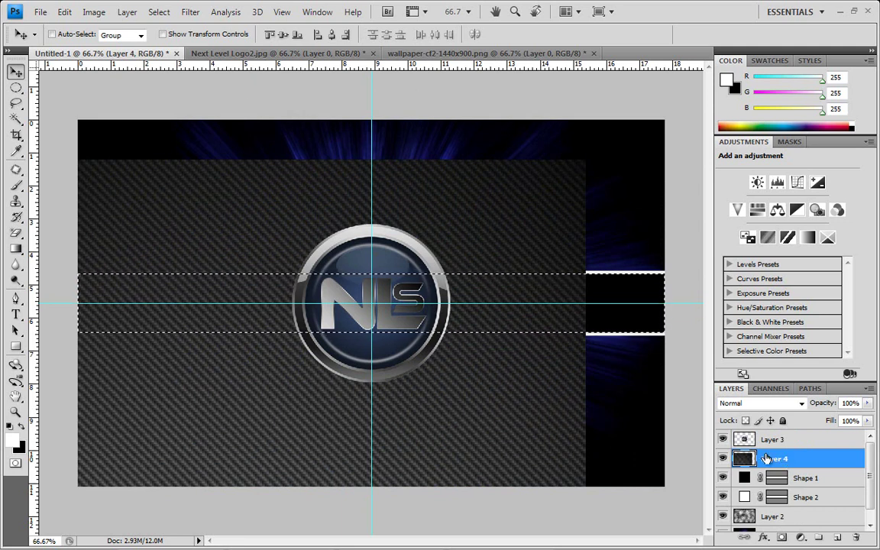
click(159, 12)
click(175, 42)
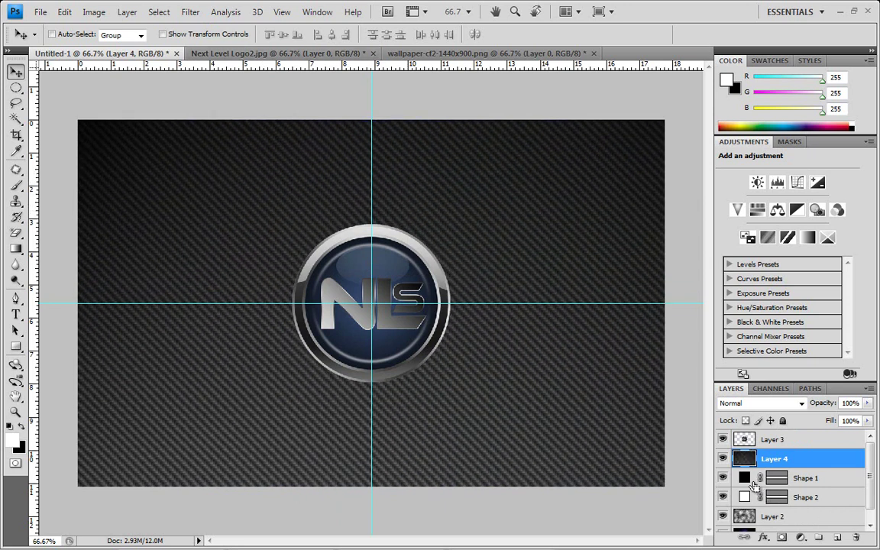
- Load Shape 1's outline as a selection, invert it, and delete the carbon fiber texture on Layer 4 outside the band
click(776, 483)
ctrl+click(775, 483)
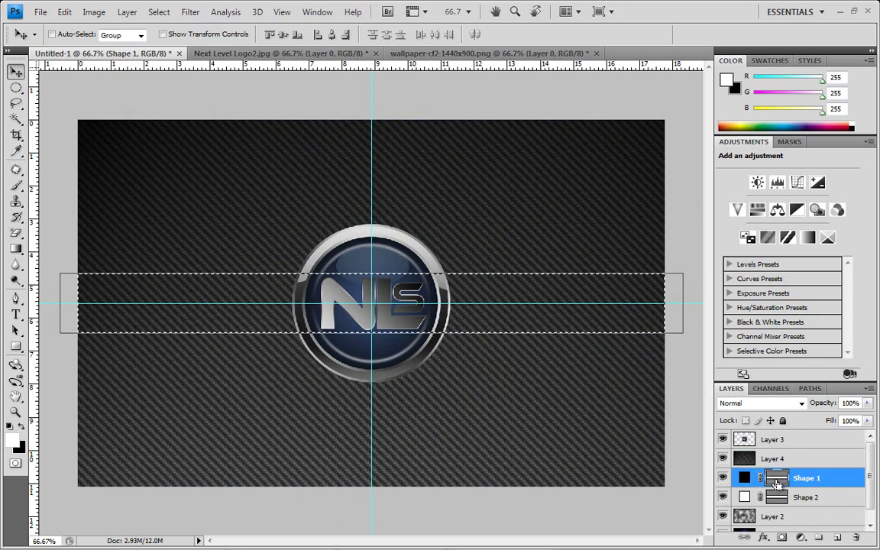
click(787, 460)
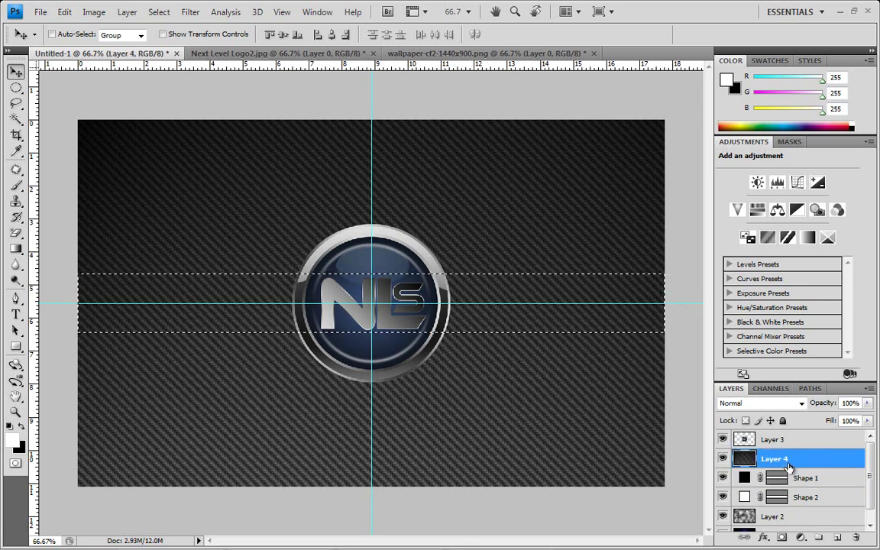
click(159, 12)
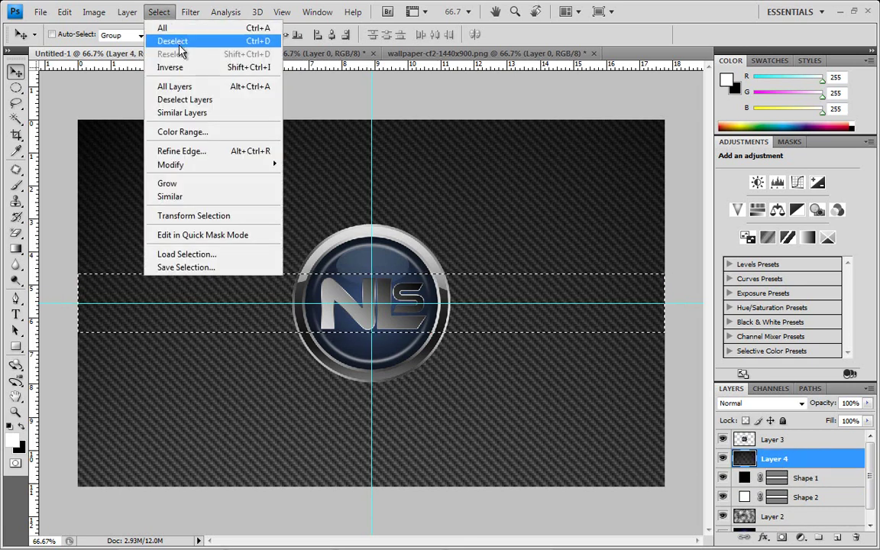
click(170, 67)
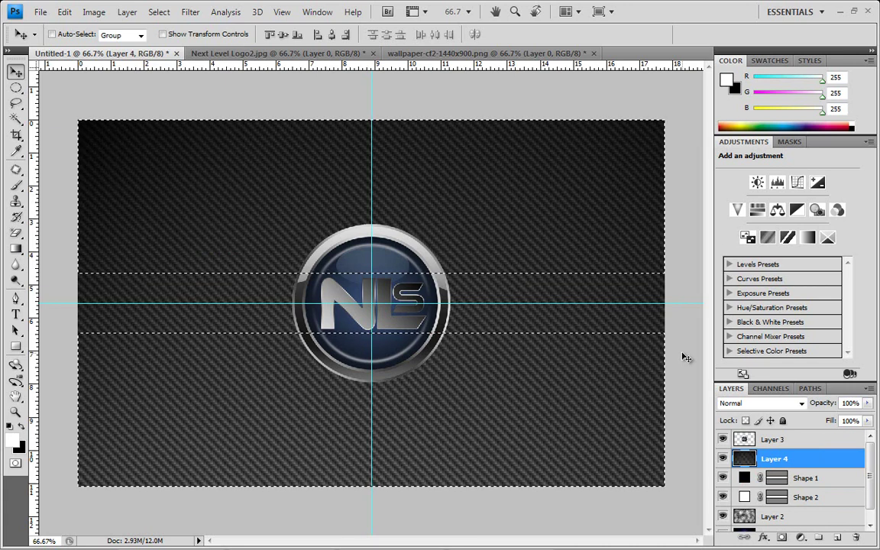
key(Delete)
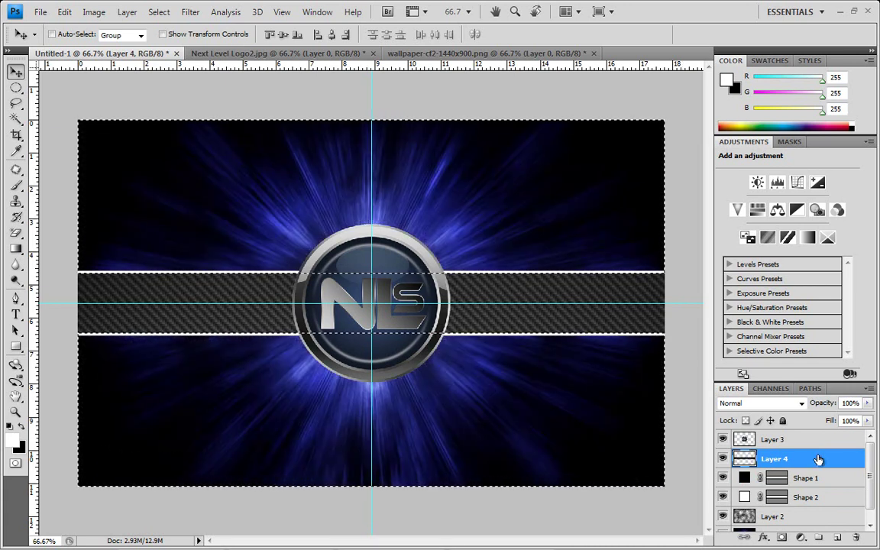
- Clear the selection around the band and set the Type tool's font to Helvetica Neue LT Com
click(173, 17)
click(187, 40)
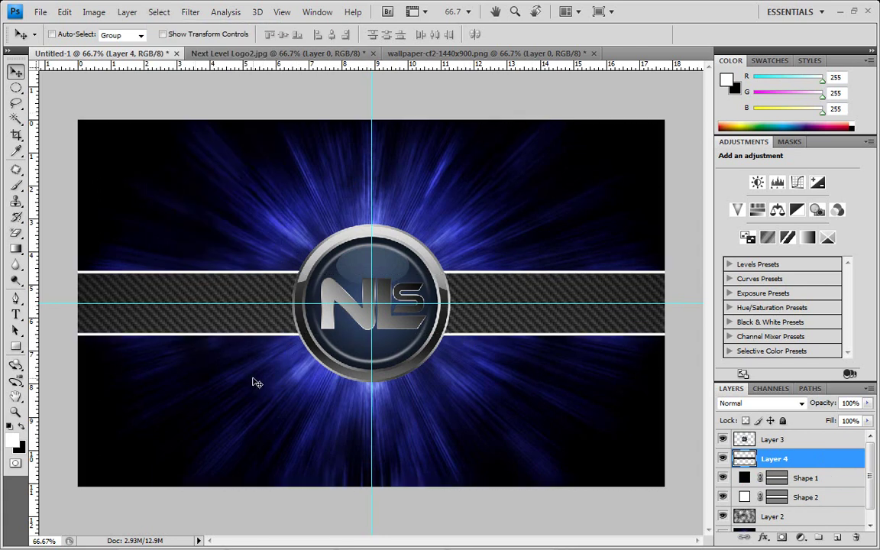
click(15, 316)
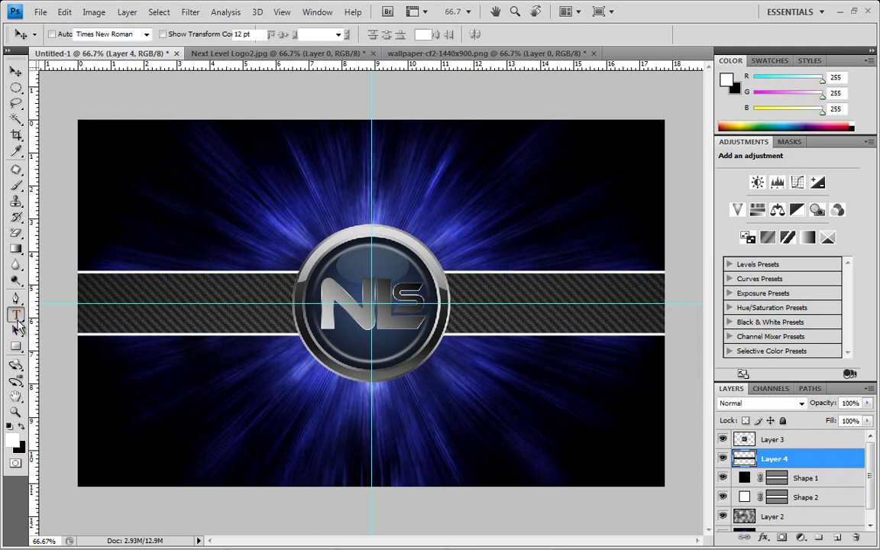
click(143, 38)
scroll(139, 178, up, 5)
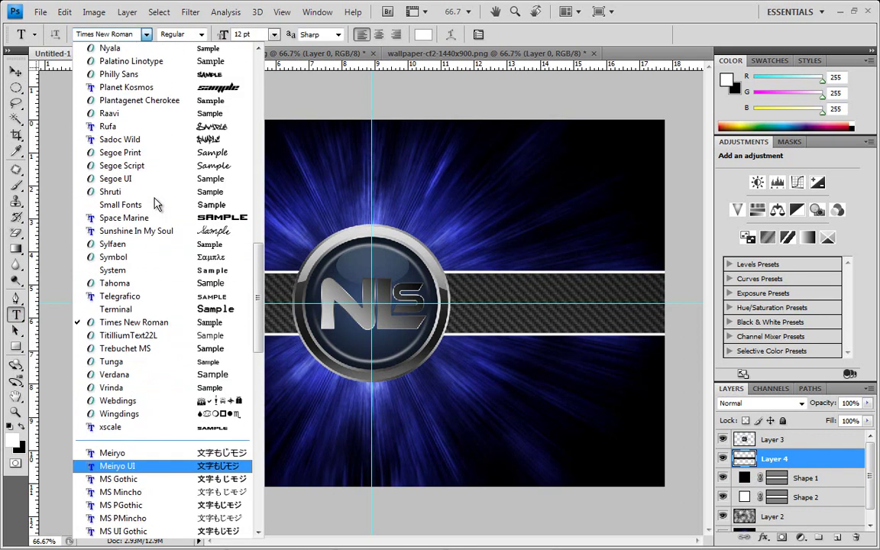
scroll(235, 252, up, 15)
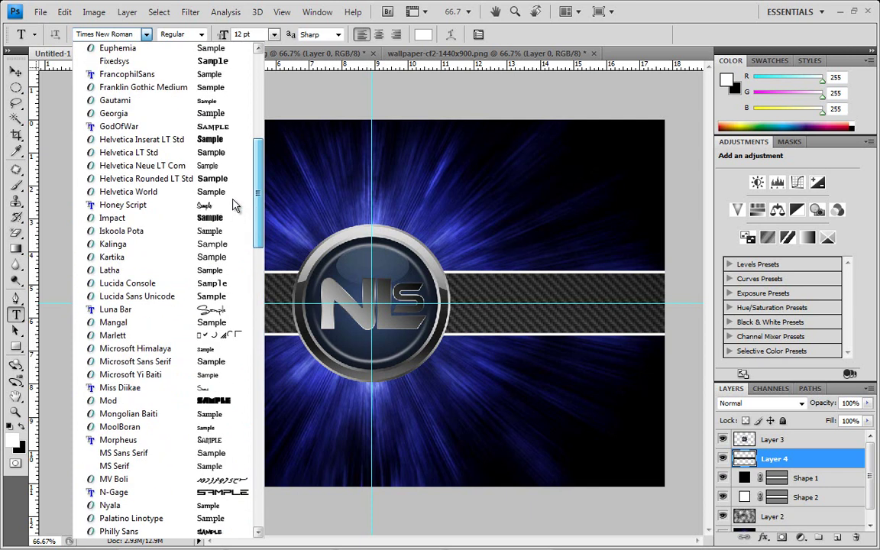
drag(244, 169, 257, 118)
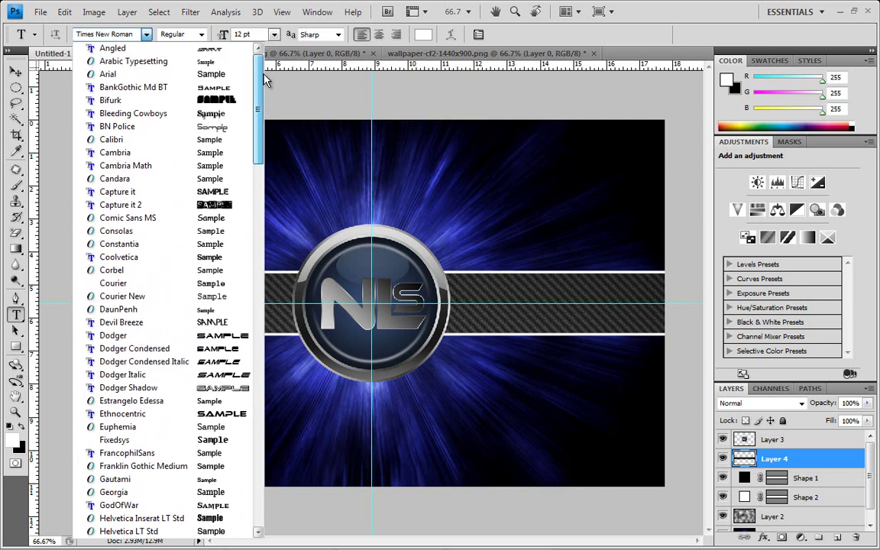
scroll(126, 344, down, 4)
scroll(128, 325, down, 5)
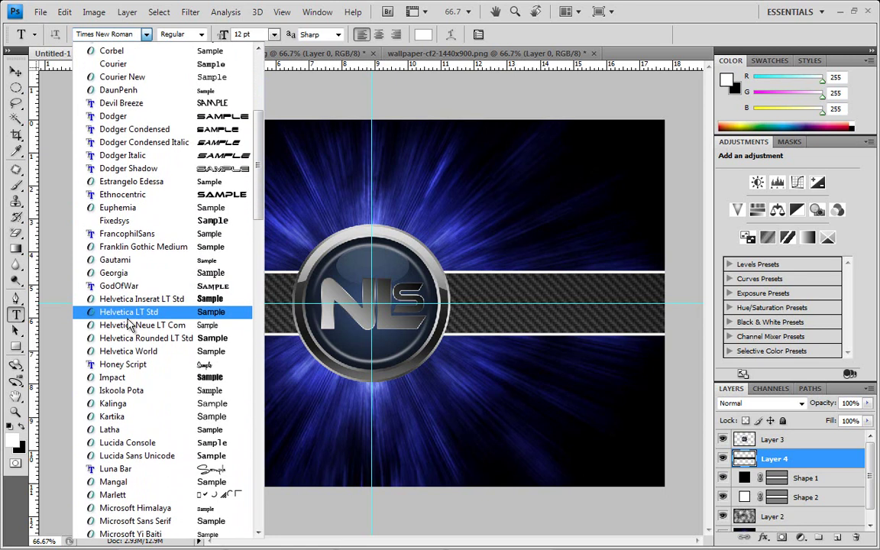
scroll(130, 325, down, 3)
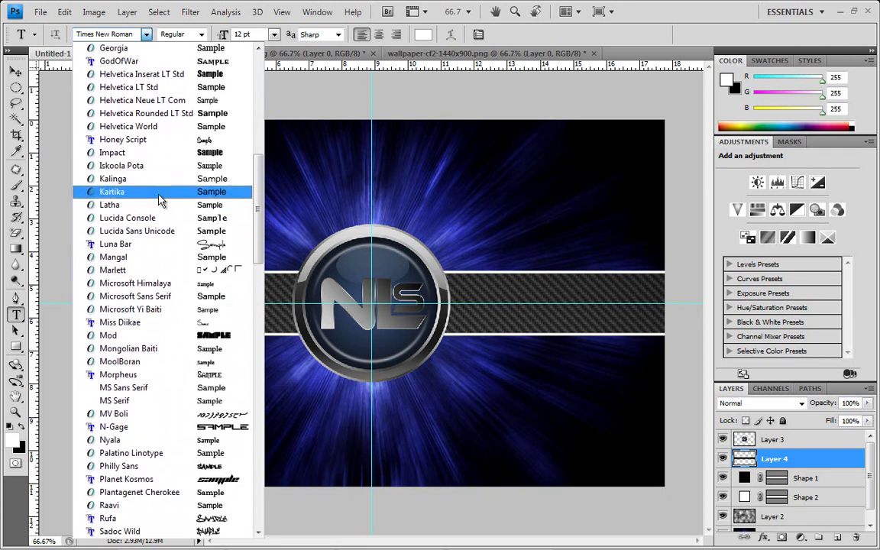
scroll(151, 189, up, 2)
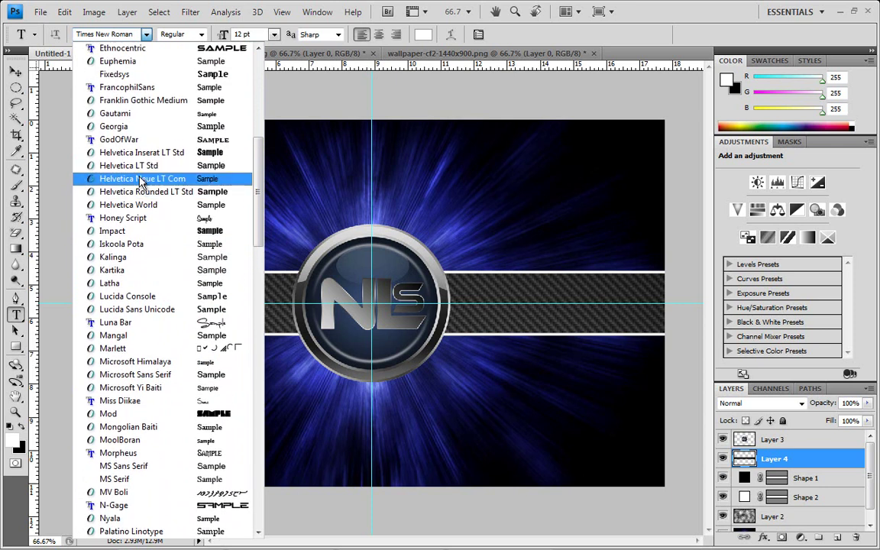
click(141, 179)
- Add the white text "Next Level Studios" at 57 pt just below the left part of the carbon fiber band
click(92, 353)
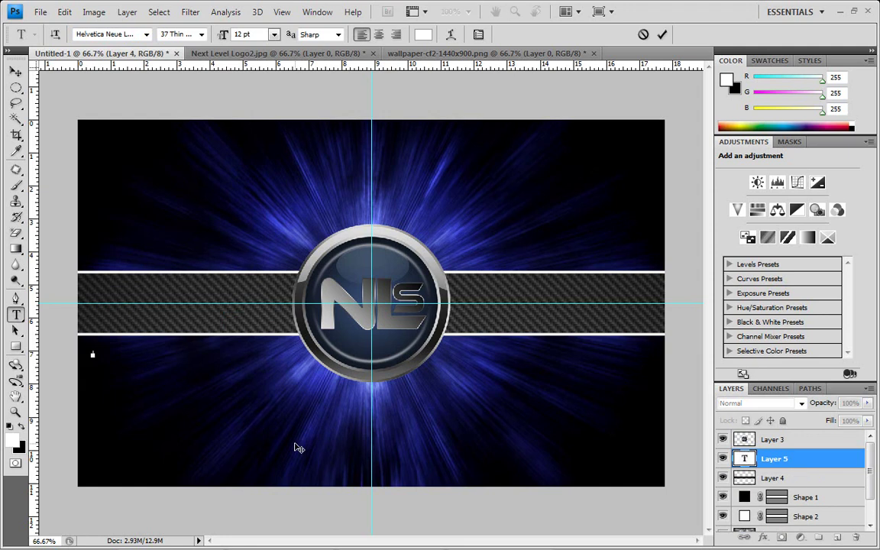
click(180, 32)
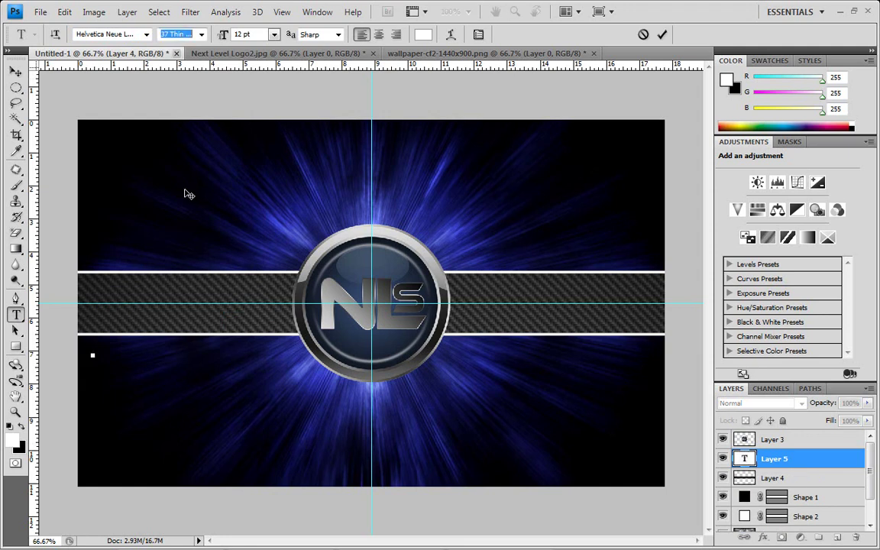
key(Tab)
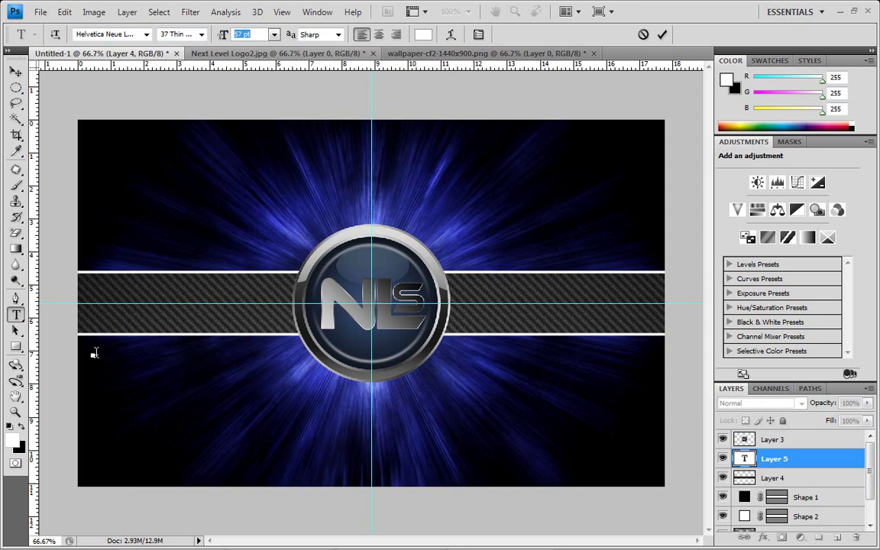
text(Next)
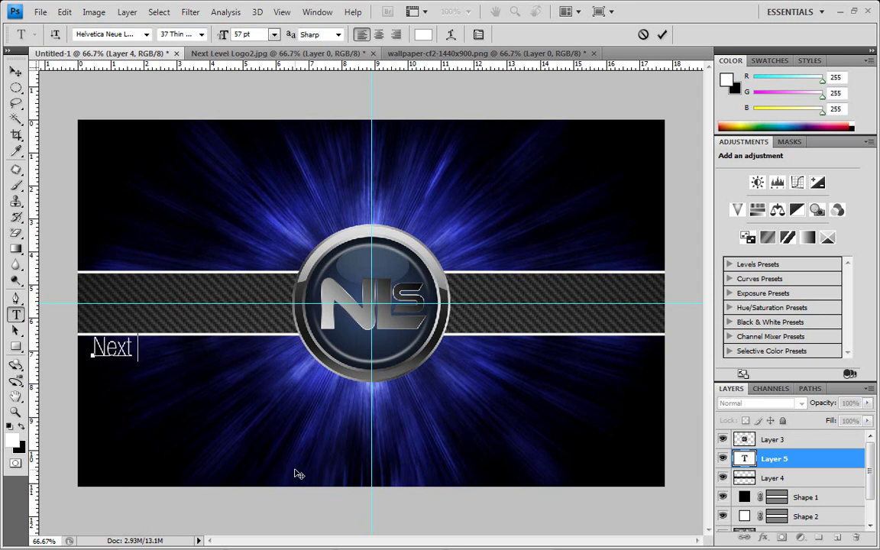
text( Level Studios)
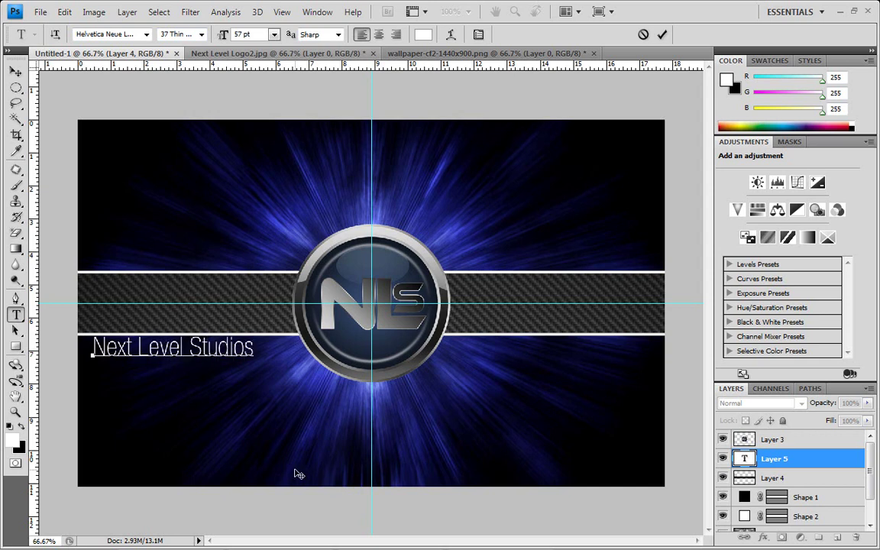
- Change the whole "Next Level Studios" text to the Helvetica World font and shift it slightly left
drag(249, 347, 28, 296)
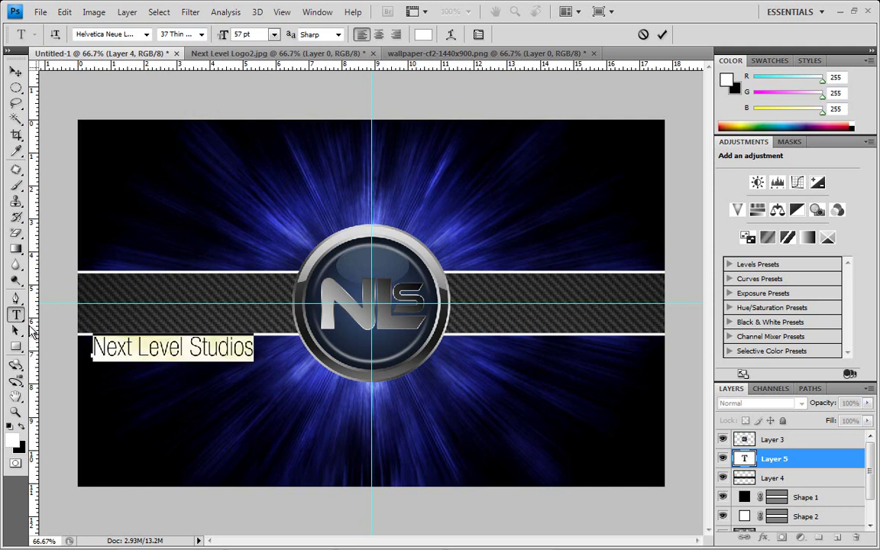
click(145, 34)
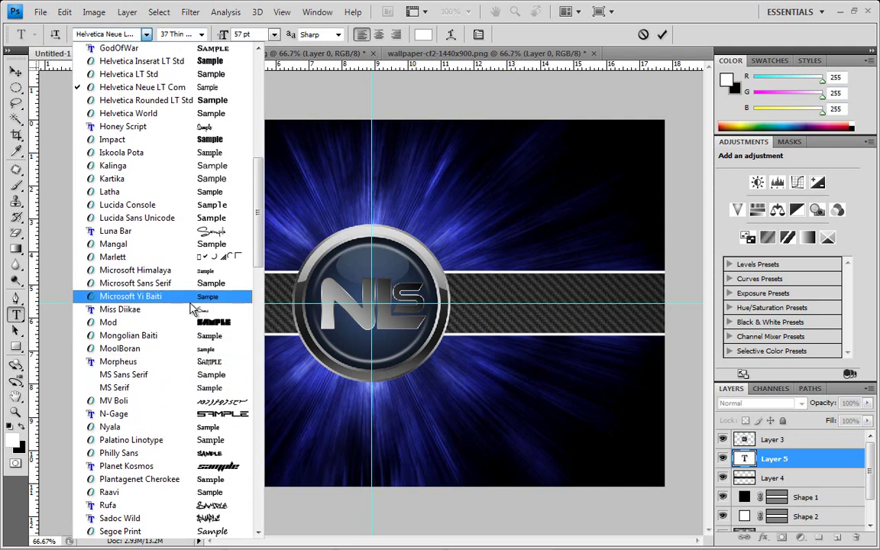
scroll(202, 274, up, 3)
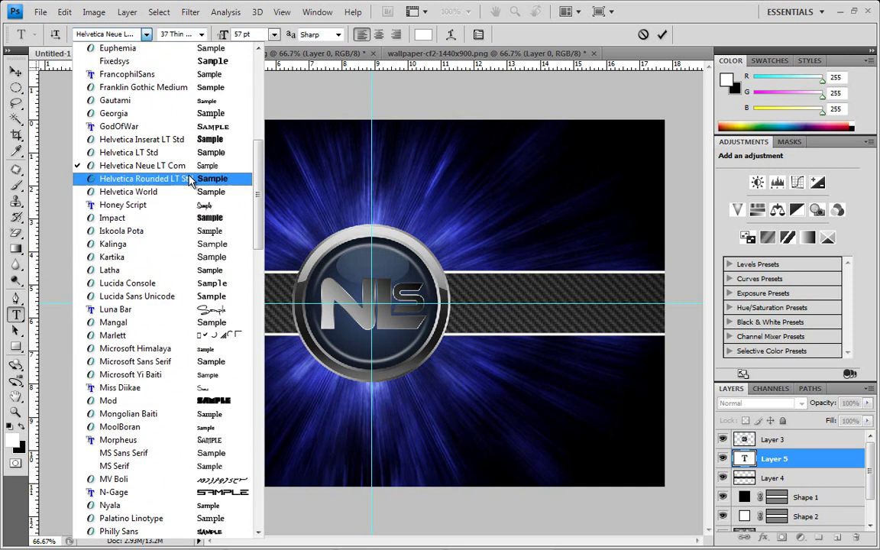
click(192, 190)
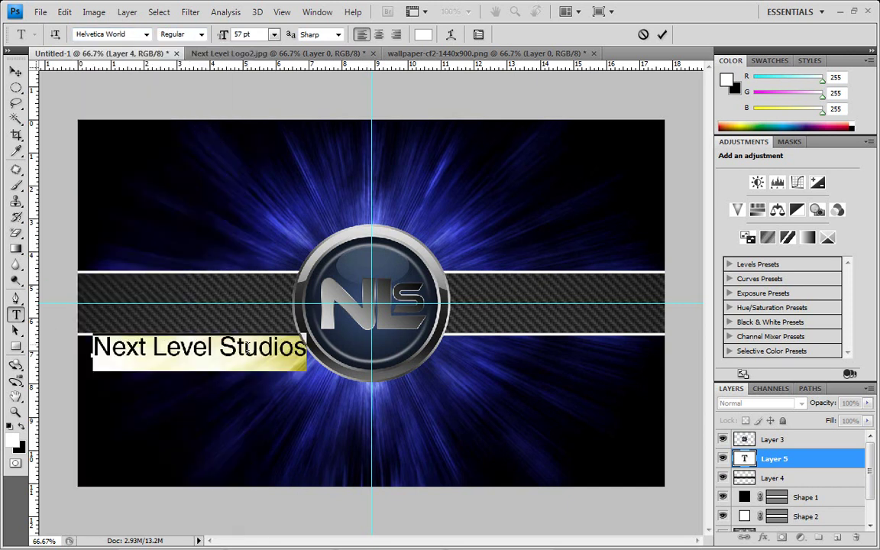
click(235, 352)
drag(297, 350, 75, 334)
click(230, 369)
drag(281, 404, 282, 406)
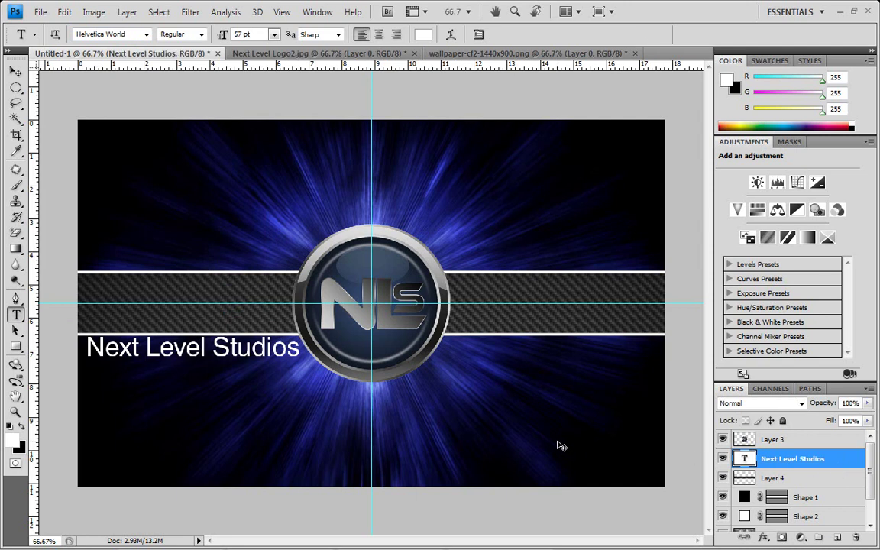
- Scale the "Next Level Studios" text proportionally to about 90% and nudge it right, clear of the logo's ring
key(ctrl+t)
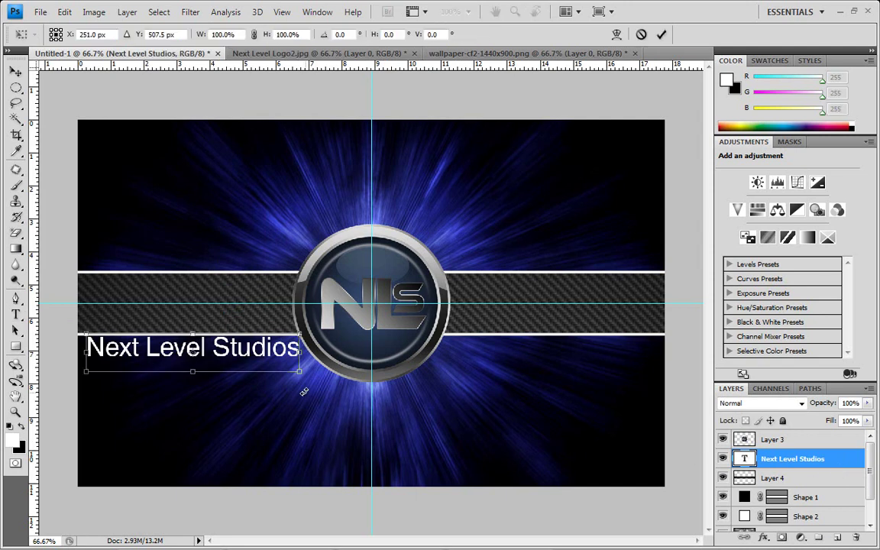
drag(301, 373, 281, 366)
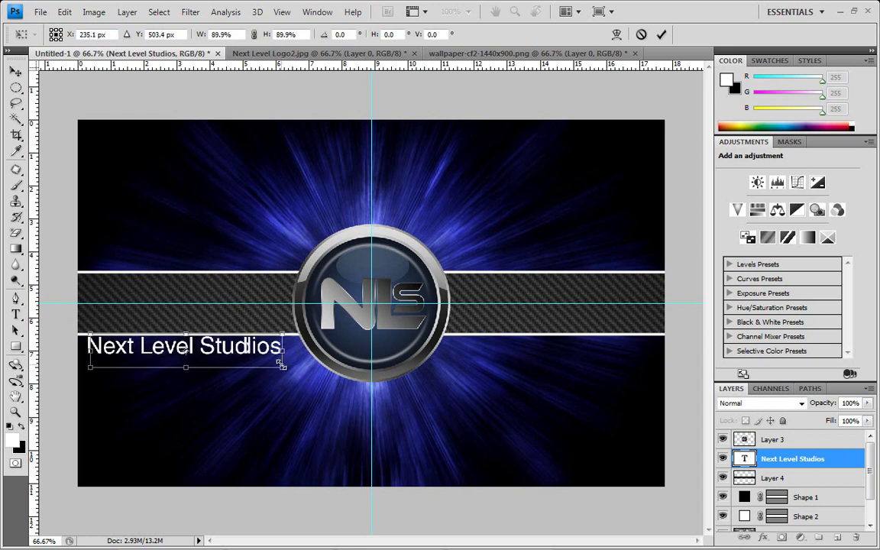
key(Right)
key(Right)
key(Right)
key(Right)
key(Right)
key(Right)
key(Right)
key(Right)
key(Right)
key(Right)
key(Right)
key(Right)
key(Right)
key(Right)
key(Right)
key(Right)
key(Return)
key(t)
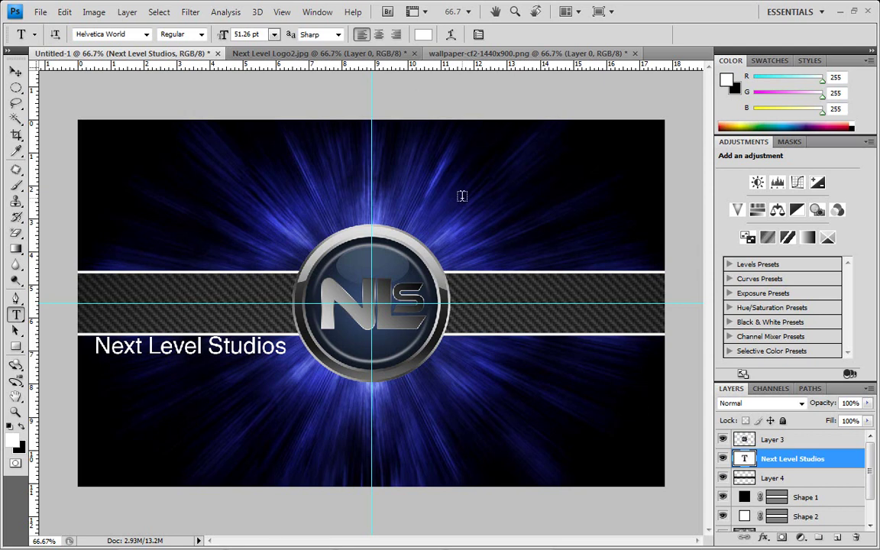
mouse_move(550, 546)
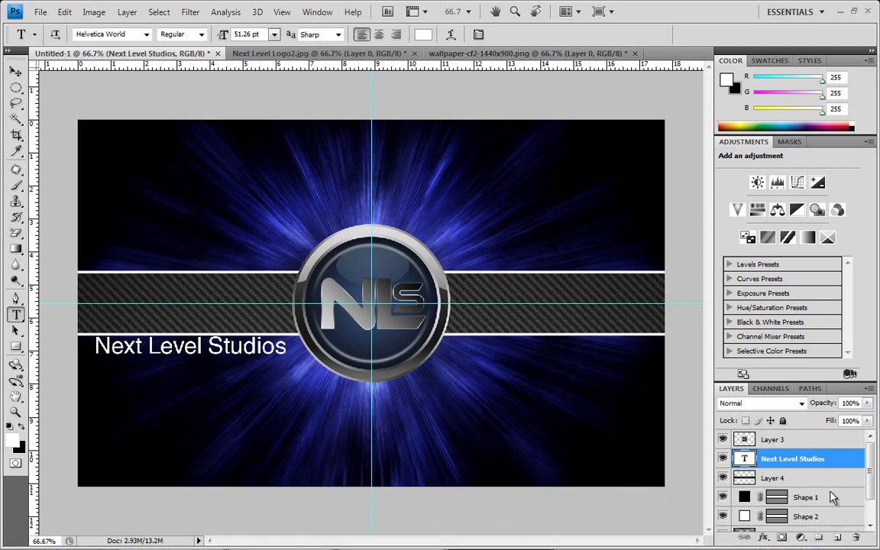